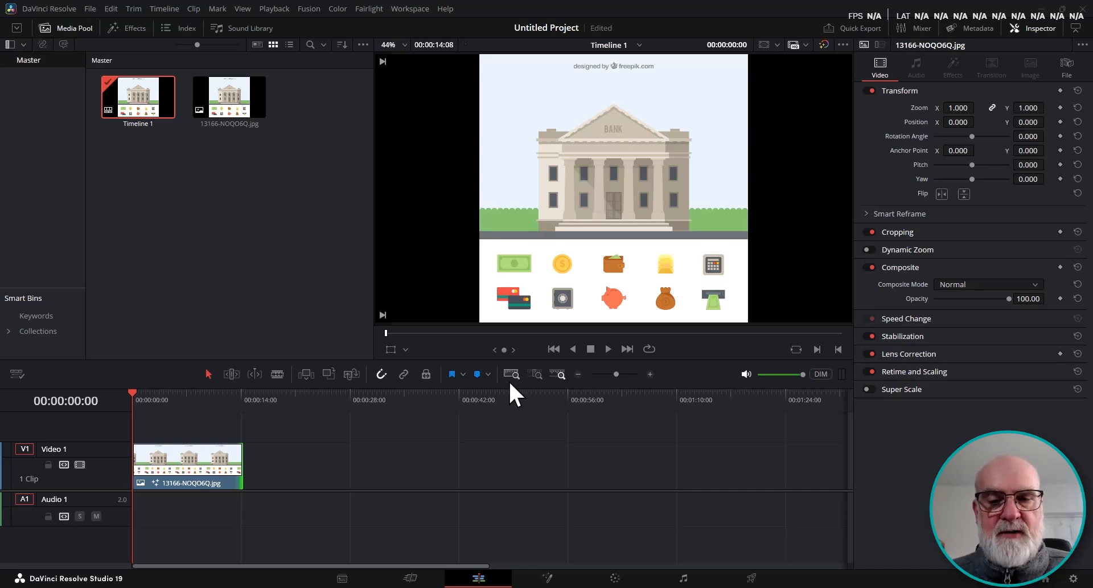
Open the timeline clip in the Fusion page and display the output node.
left_click(546, 578)
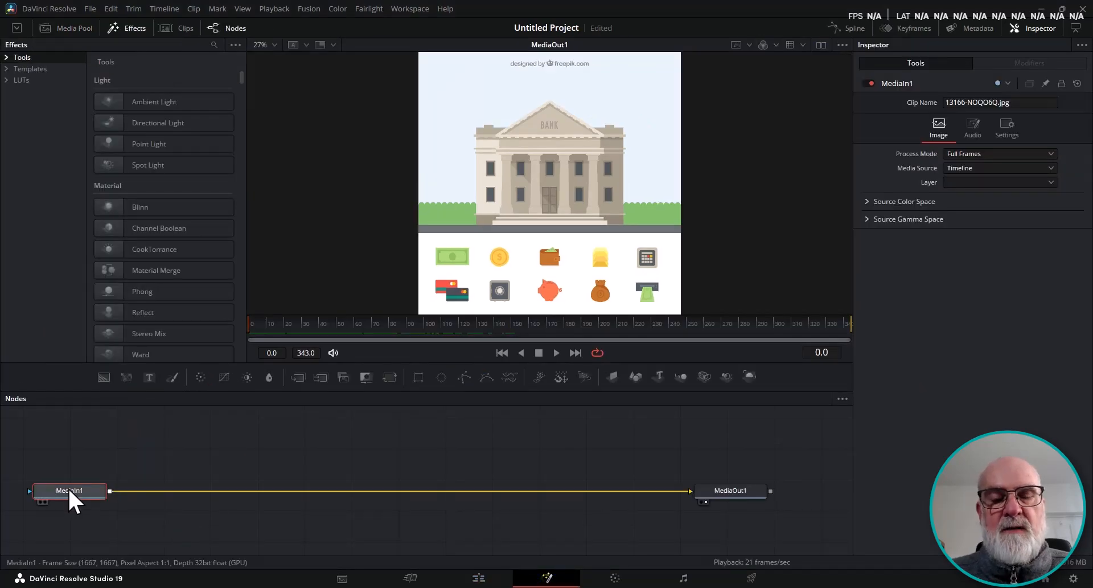
left_click(705, 500)
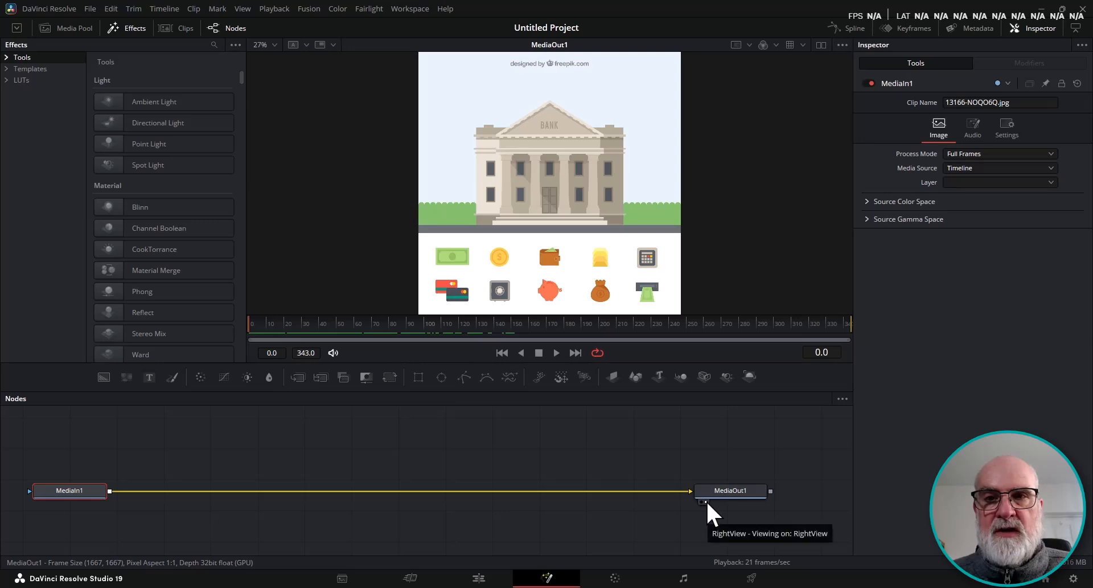
Explore single and dual viewer layouts, showing the output node in each viewer, ending with a single viewer.
left_click(821, 44)
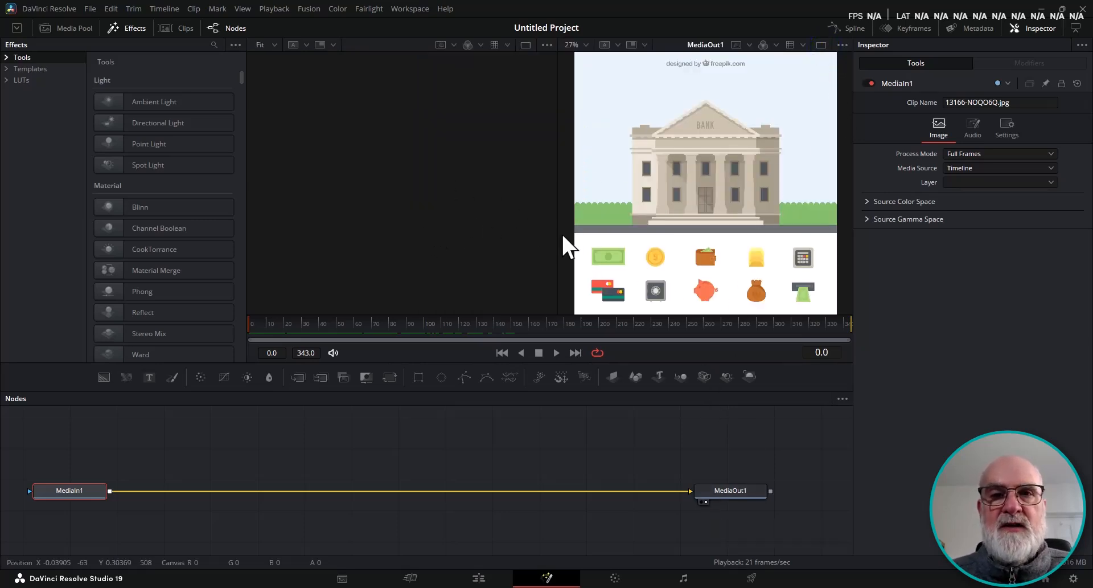
left_click(821, 45)
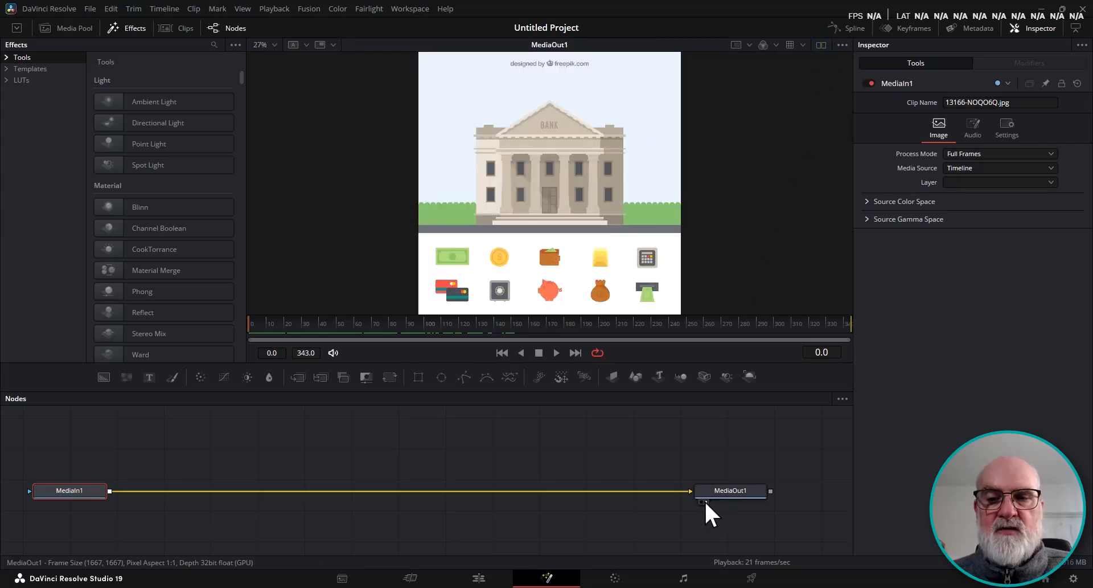
left_click(821, 45)
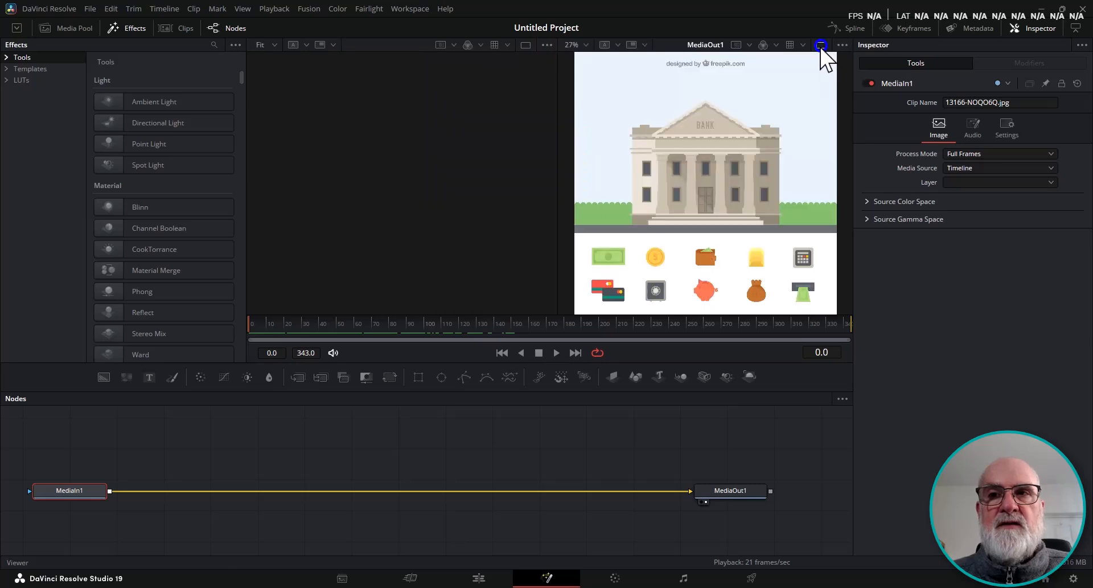
left_click(701, 497)
left_click(699, 503)
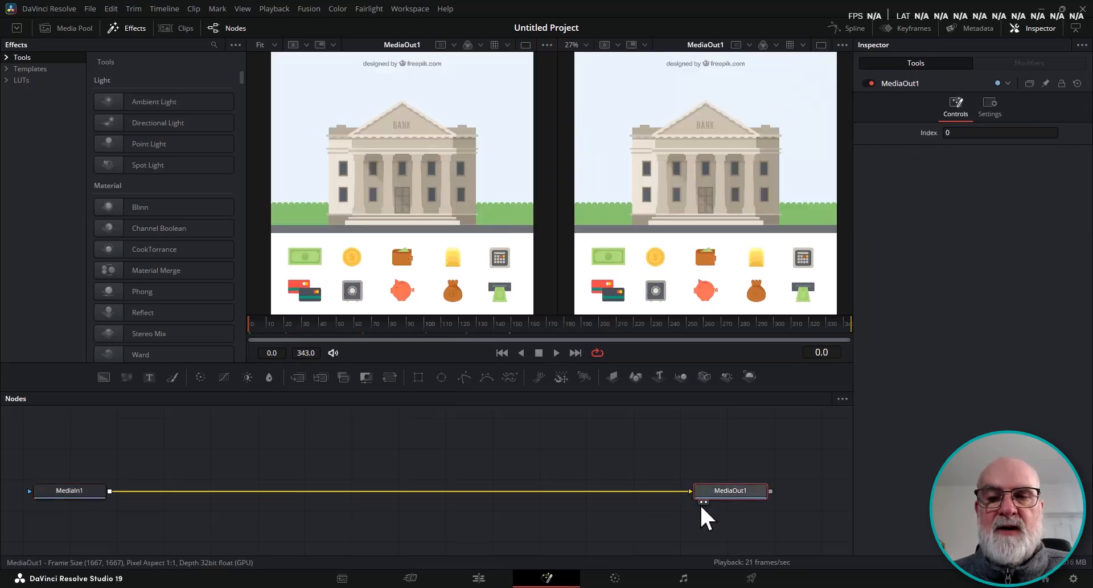
key("1")
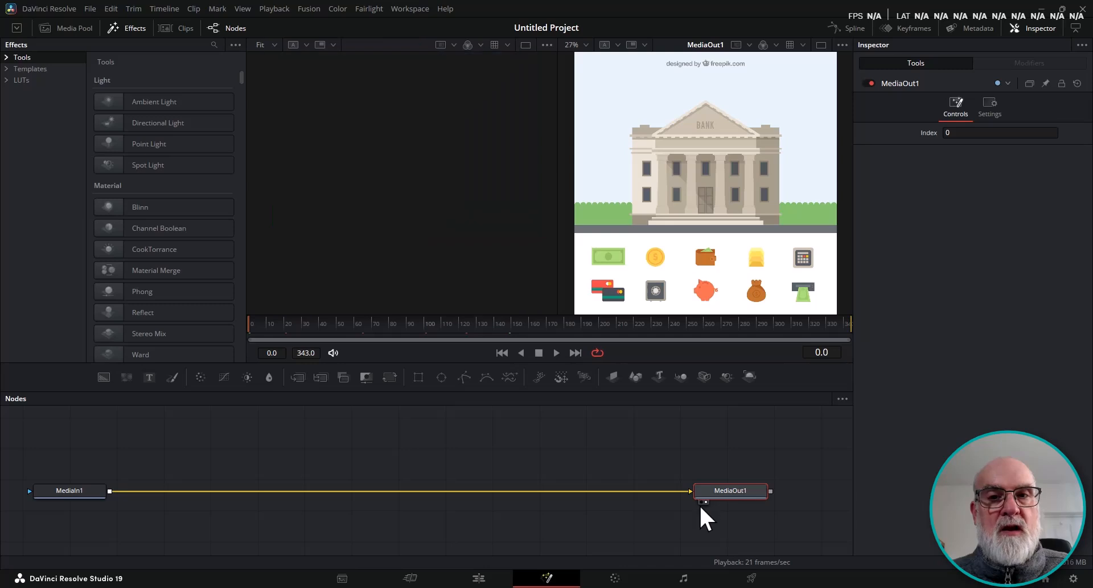
key("2")
key("2")
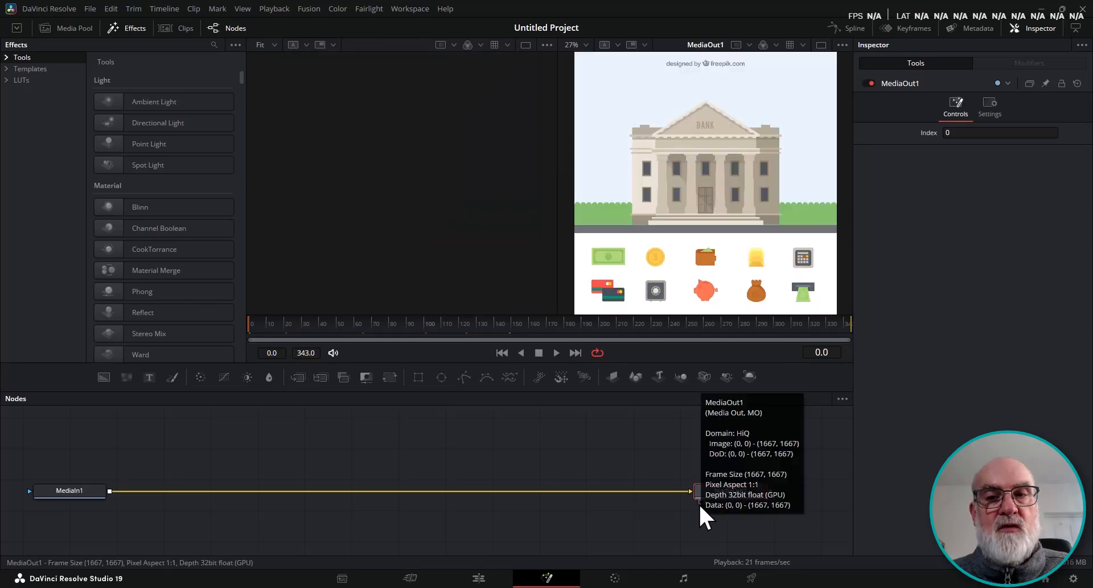
key("1")
key("1")
key("2")
key("2")
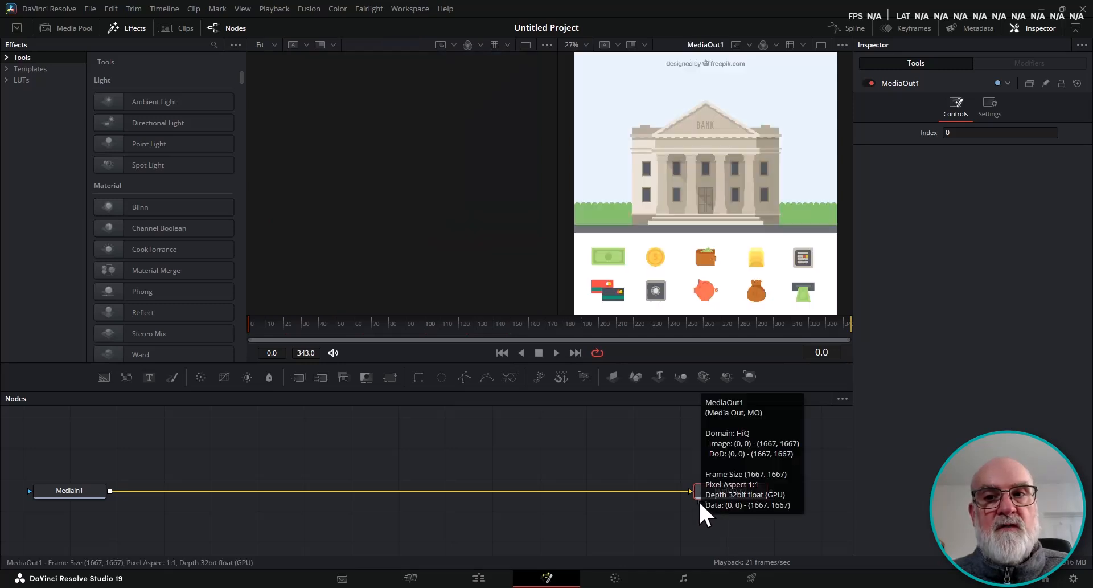
left_click(821, 45)
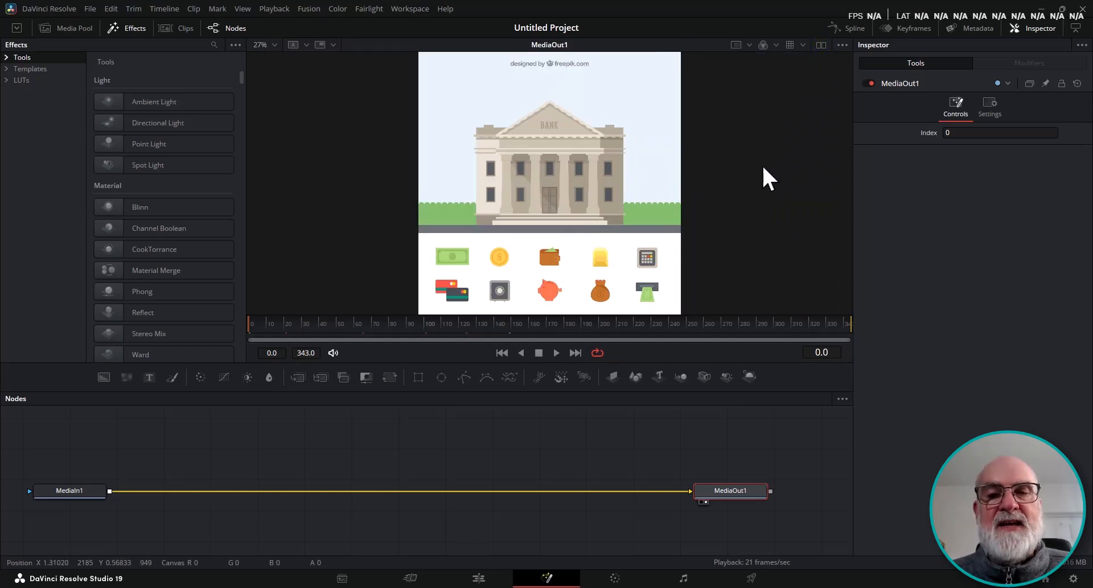
Add a Text node merged over the media input and rearrange the Text and Merge nodes neatly.
left_click(79, 493)
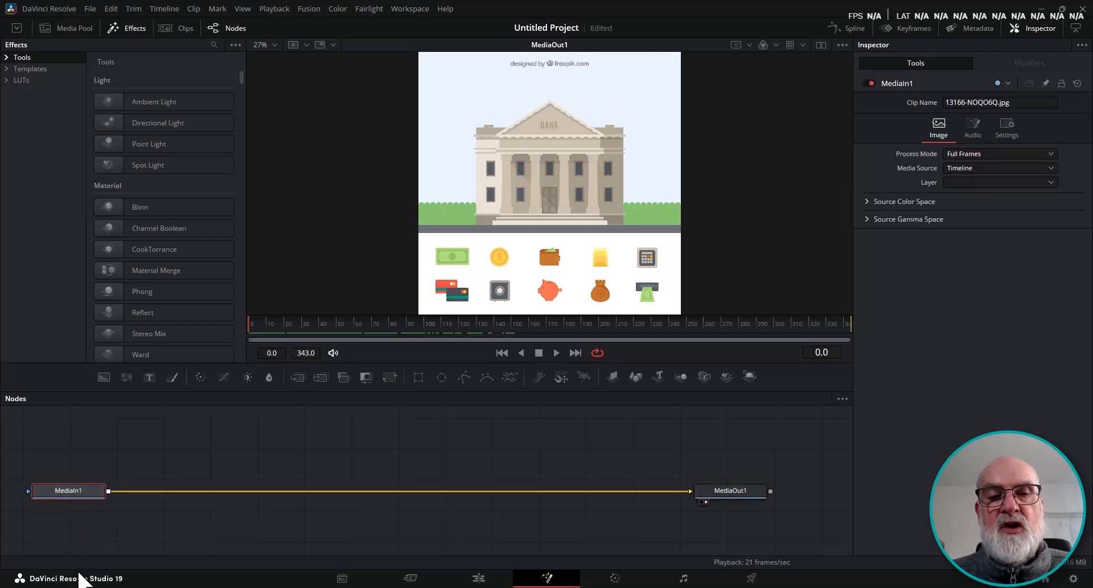
left_click(149, 377)
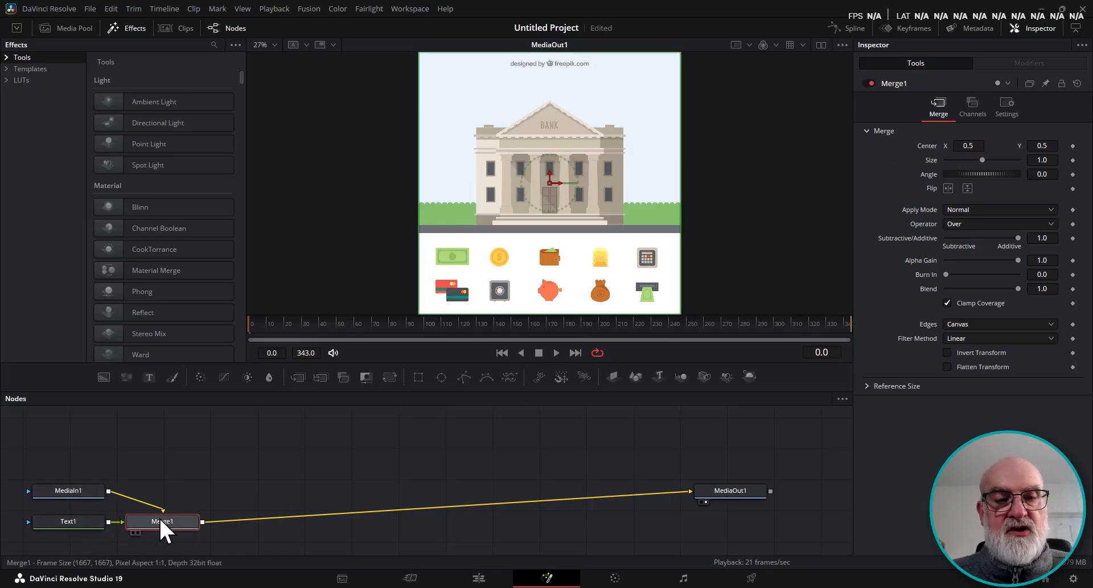
left_click_drag(159, 517, 166, 490)
left_click_drag(84, 518, 168, 449)
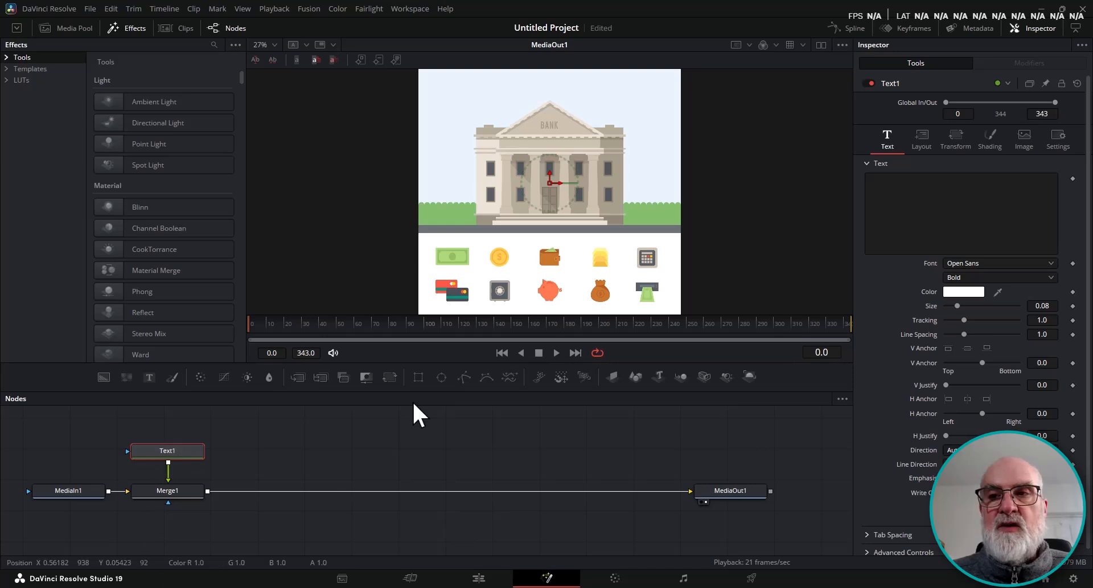
Enter the text City Hall in the Text node.
left_click(906, 177)
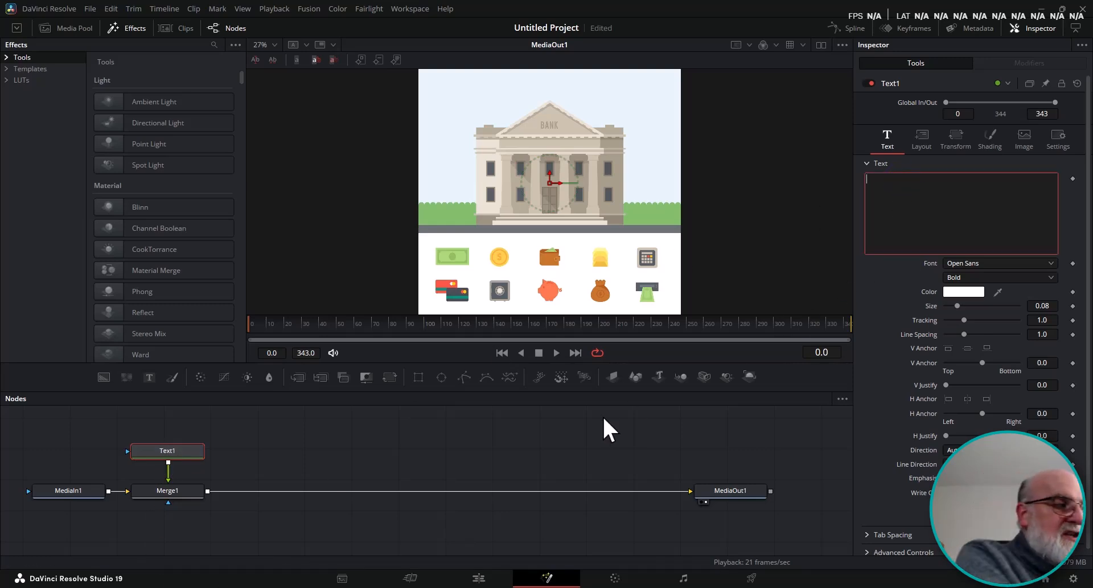
type("City ")
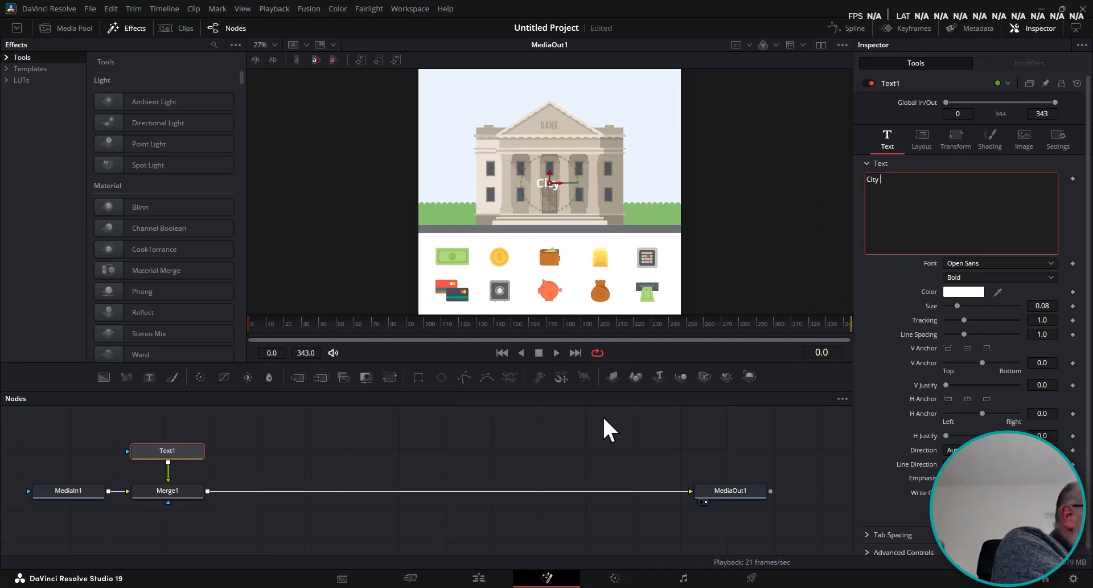
type("Hall")
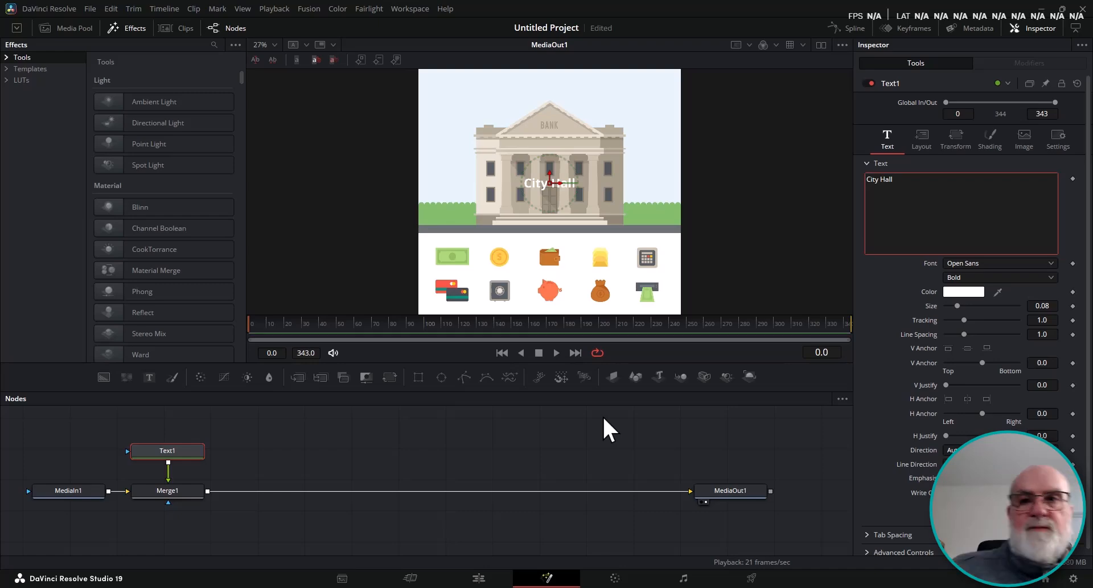
Set the text color to black.
left_click(963, 291)
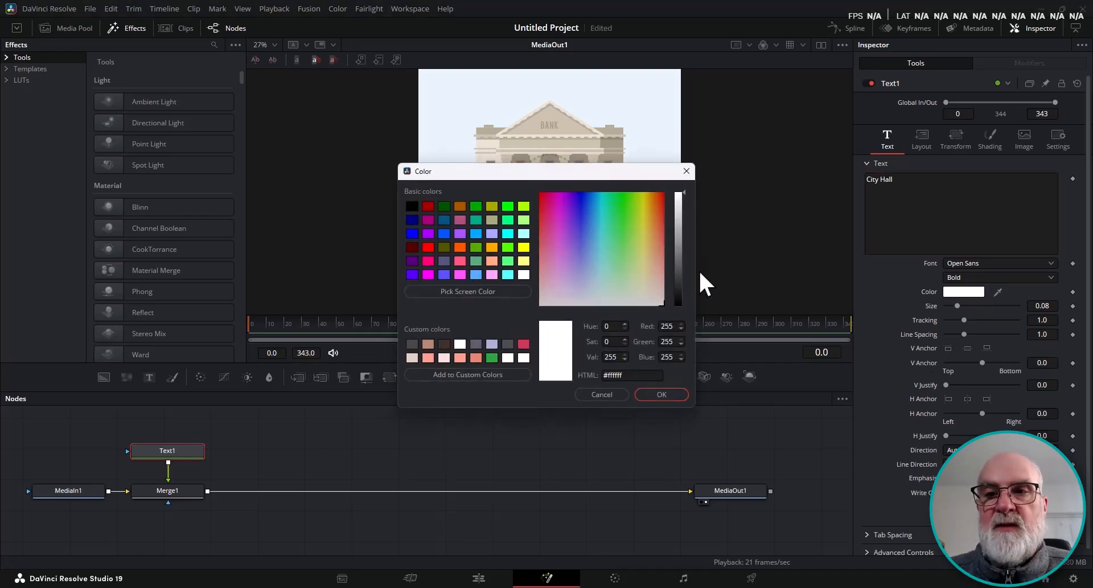
left_click_drag(679, 266, 679, 306)
left_click(663, 394)
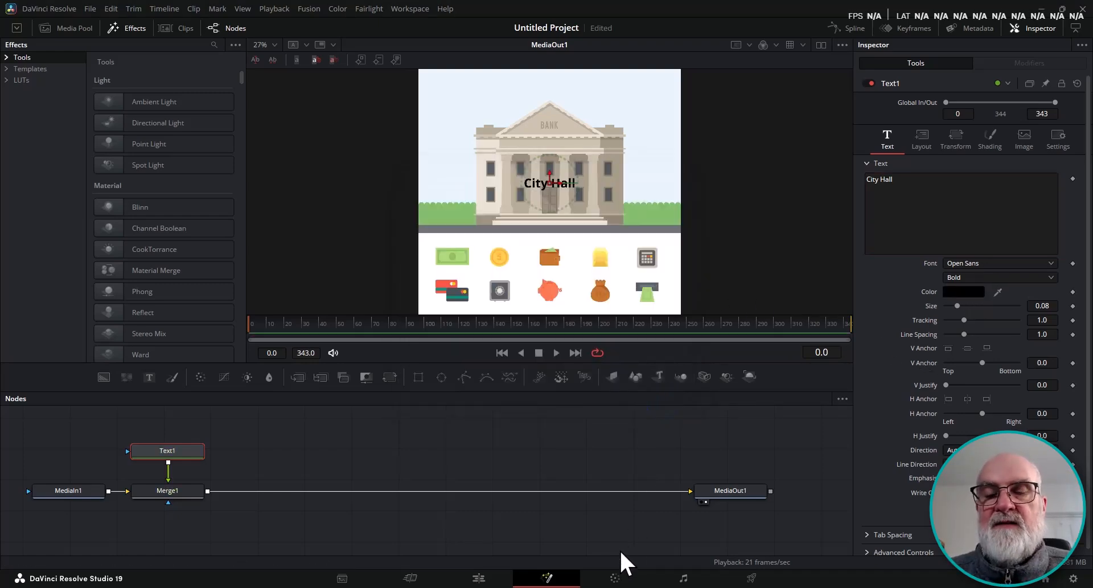
Enable the Red Outline shading element for the text and set its outline color to white.
left_click(990, 139)
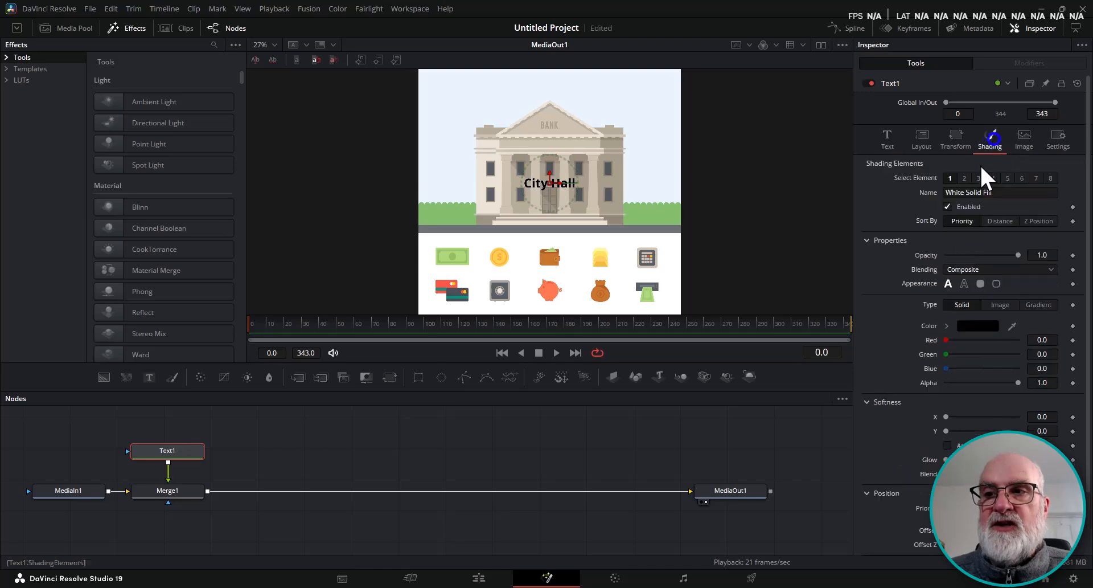
left_click(963, 178)
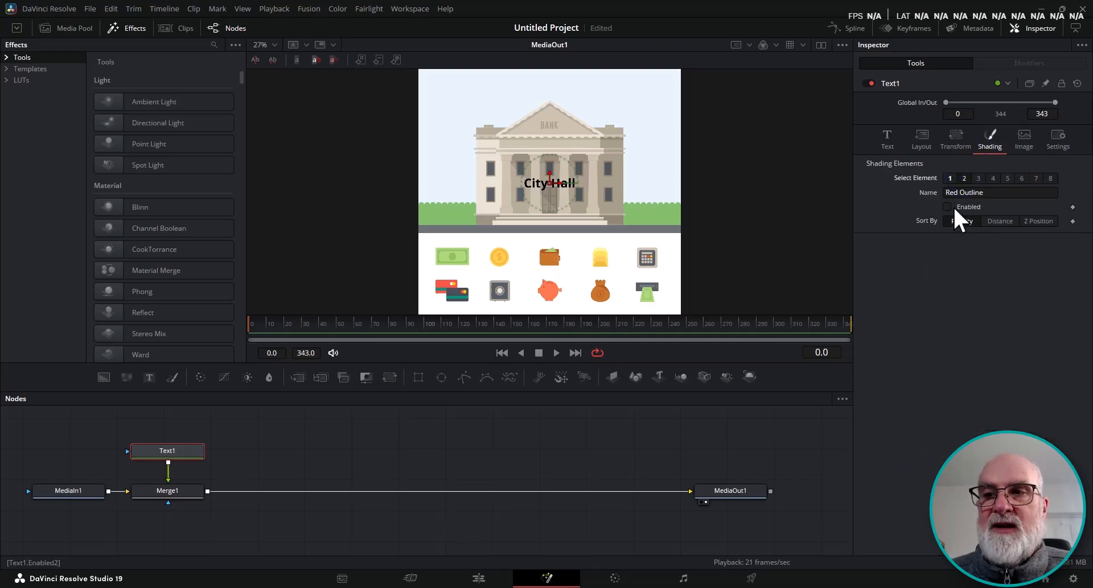
left_click(975, 412)
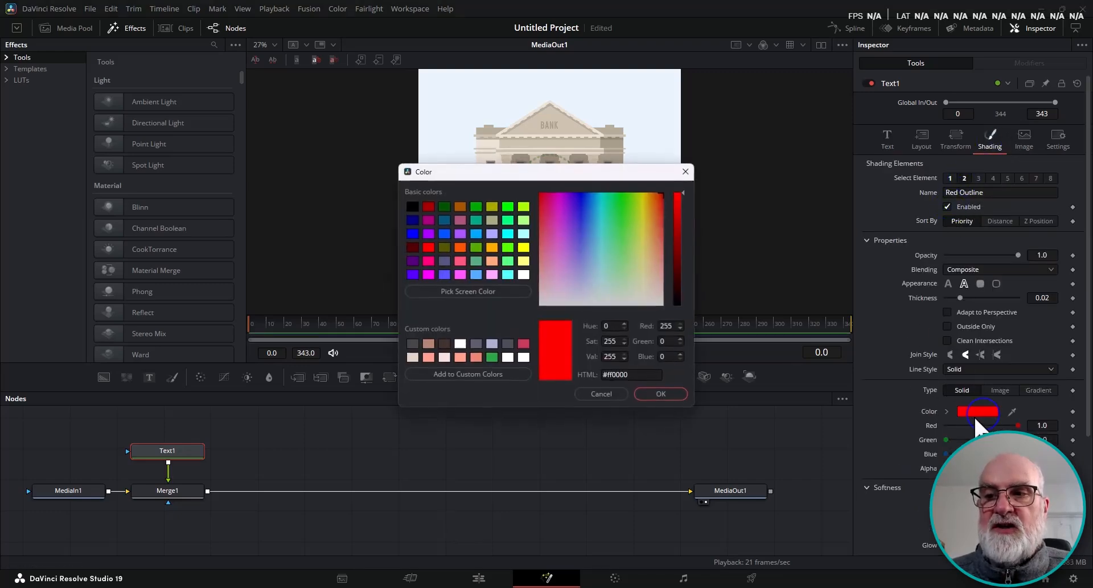
left_click(524, 274)
key("Return")
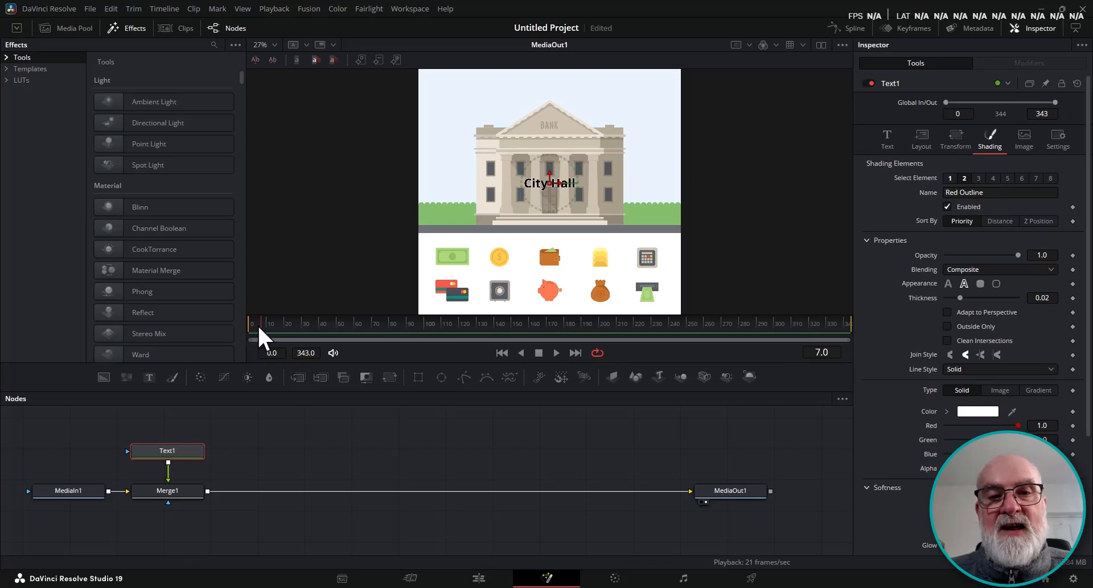
At frame 0, move the text off the left side of the image.
mouse_move(259, 328)
left_mouse_down()
mouse_move(371, 340)
mouse_move(534, 333)
mouse_move(249, 326)
left_mouse_up()
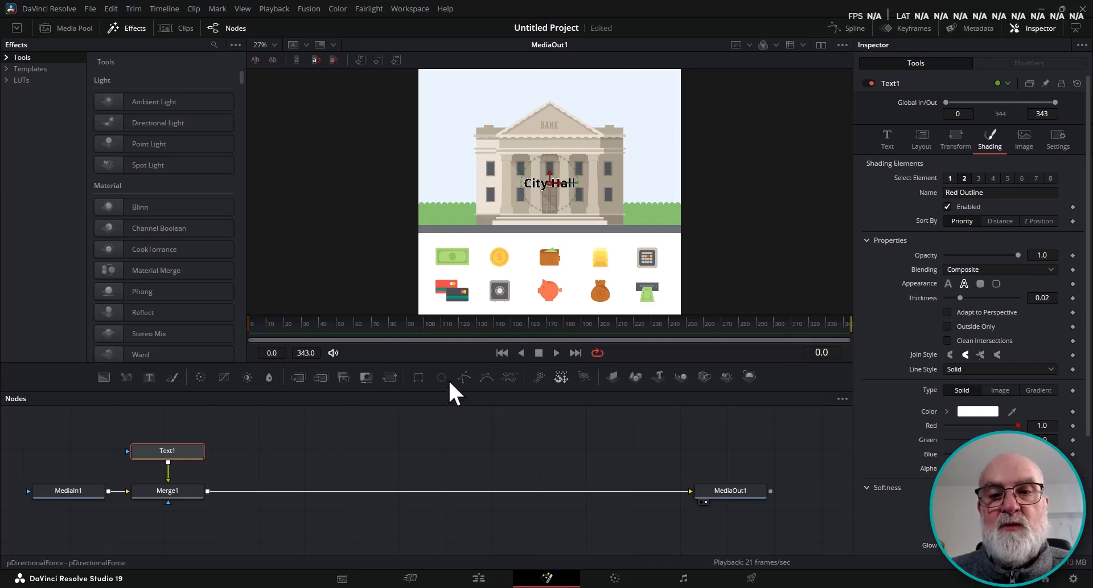
left_click(556, 352)
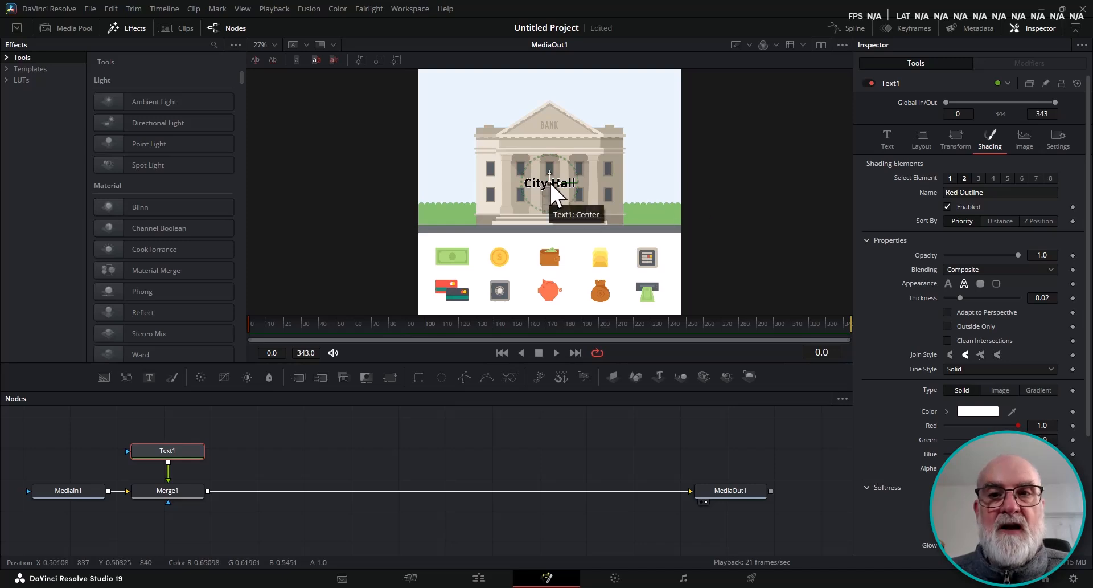
left_click_drag(550, 184, 402, 219)
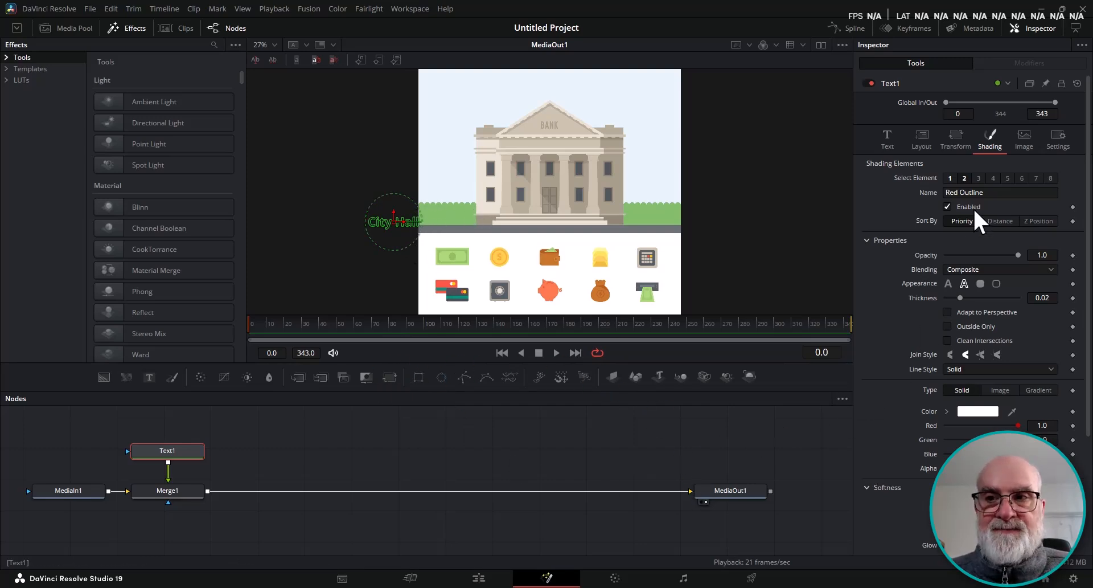
Set a keyframe on the text's Center position in the Layout settings.
left_click(894, 141)
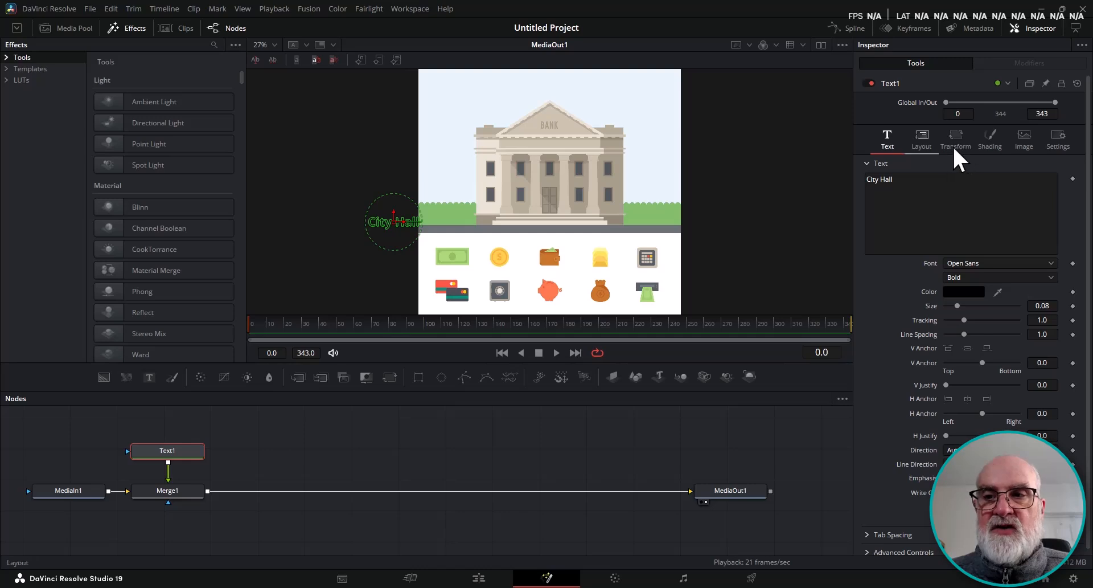
left_click(921, 142)
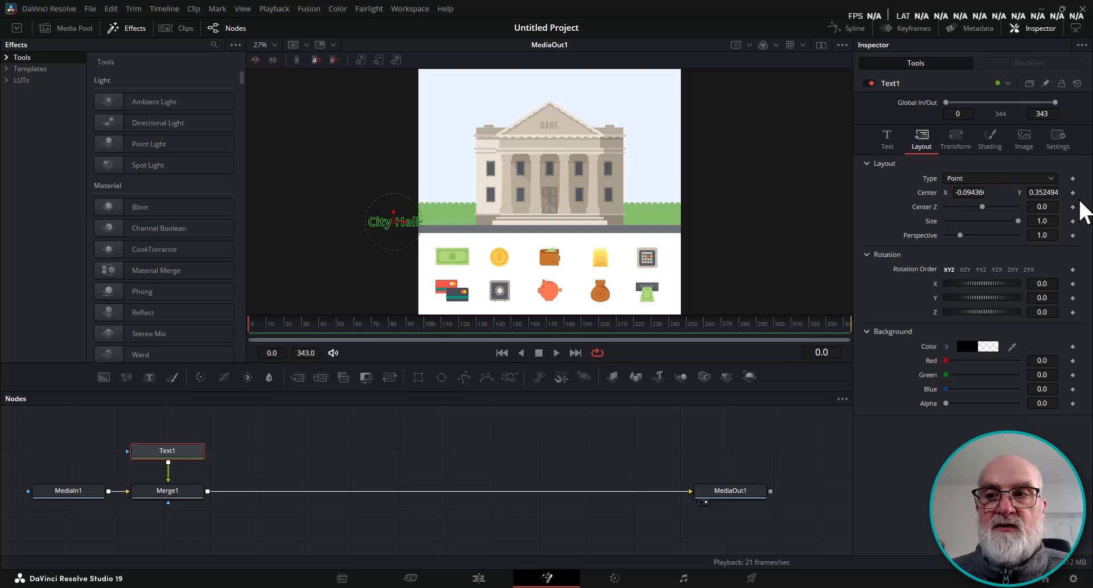
left_click(1073, 192)
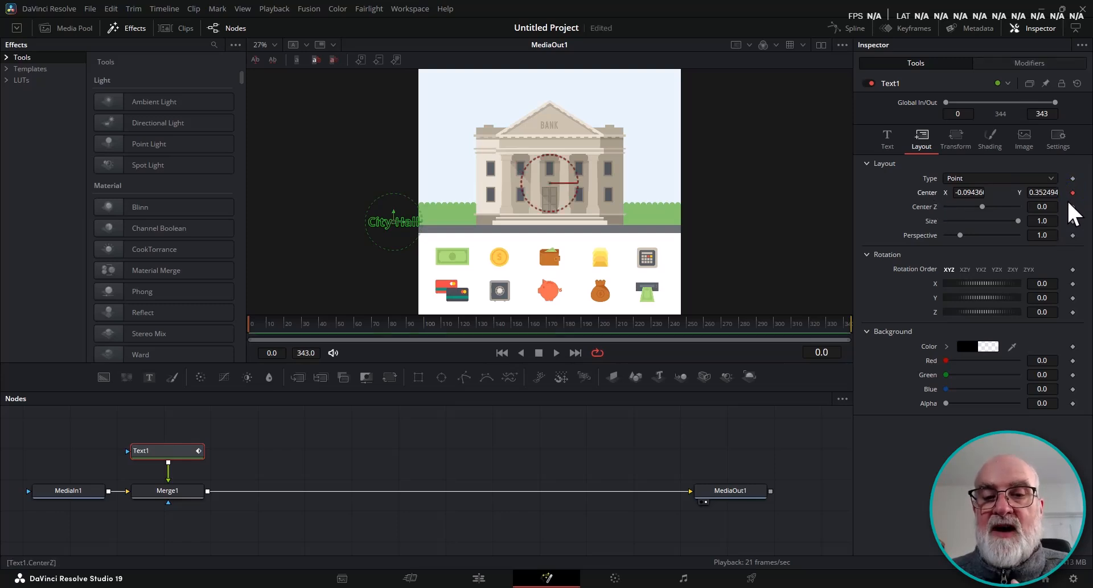
At frame 120, move the text off the right side of the image and scrub back to preview the slide.
left_click(461, 329)
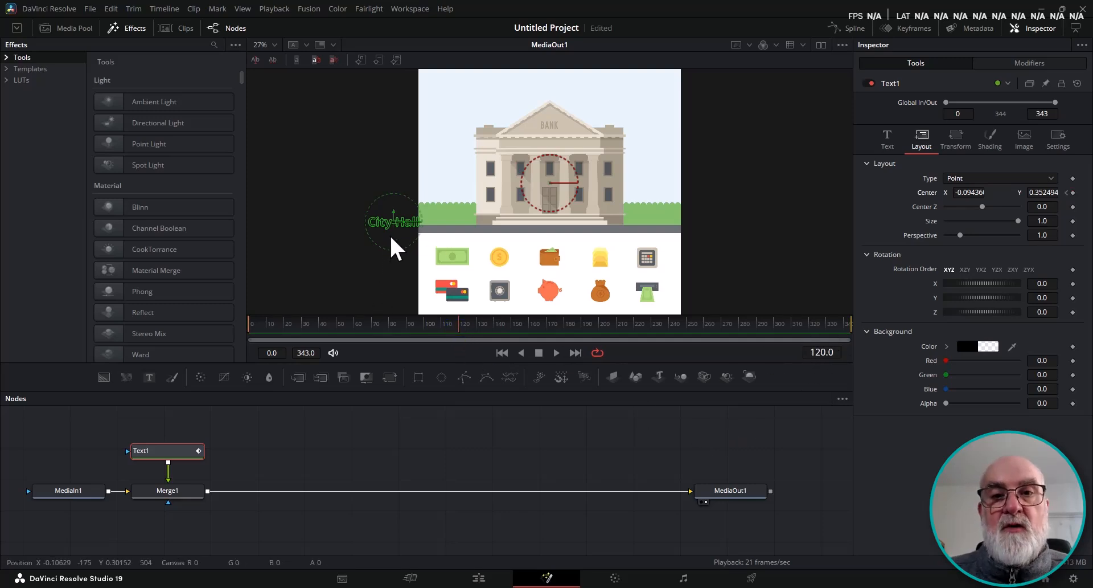
left_click_drag(394, 224, 706, 221)
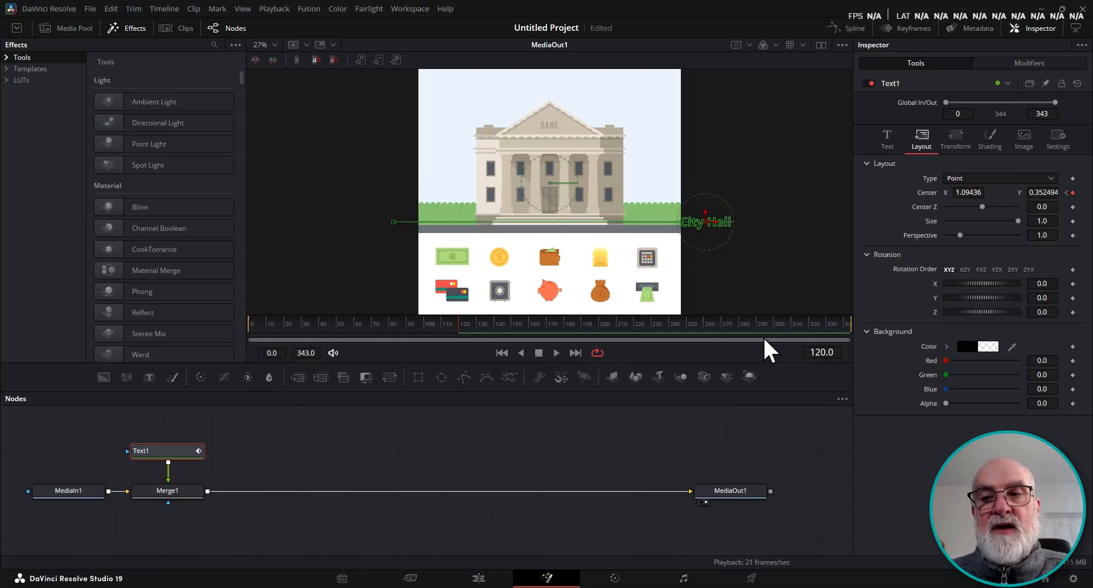
left_click_drag(459, 329, 321, 335)
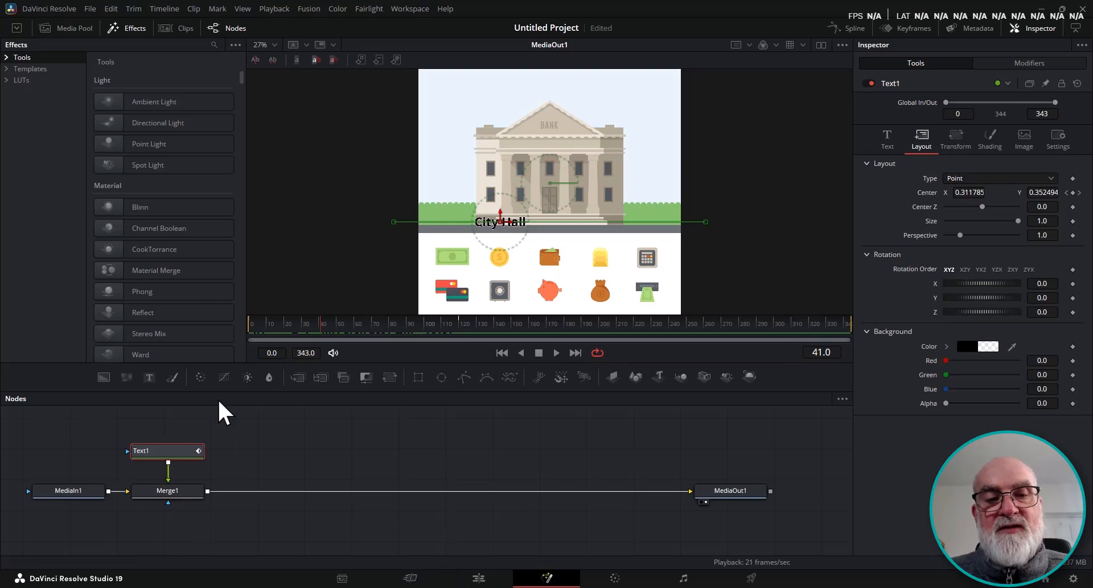
Add a Polygon node to the flow and position it above the Merge node.
left_click(241, 450)
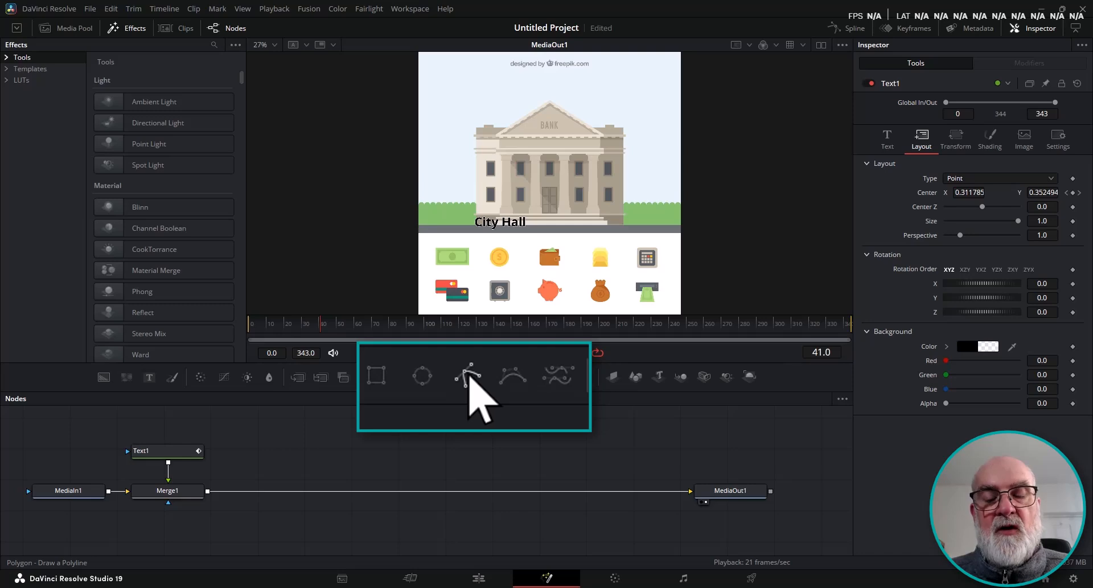
left_click(417, 376)
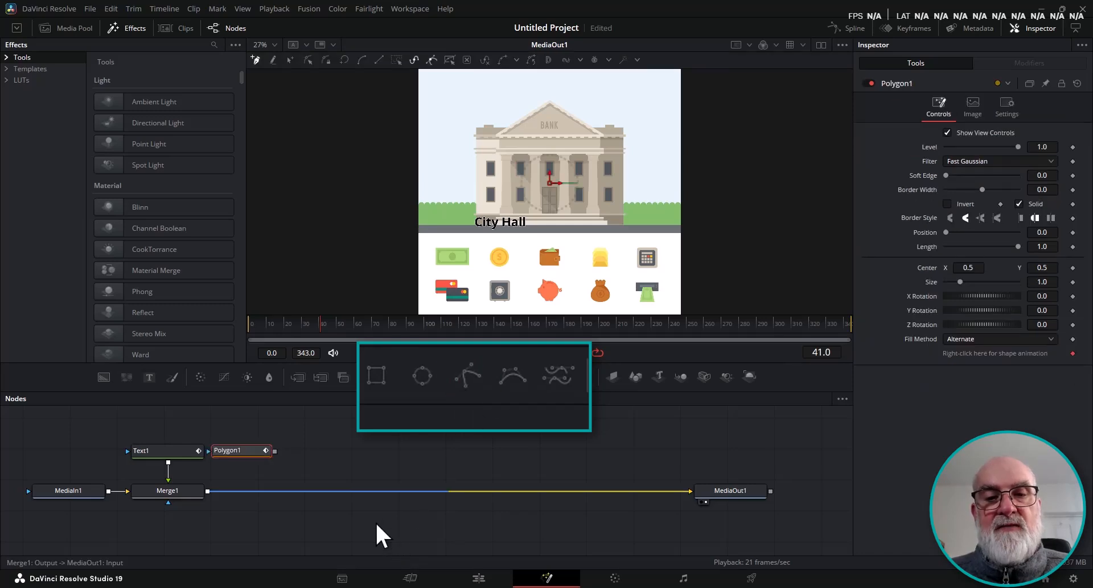
left_click_drag(249, 450, 378, 442)
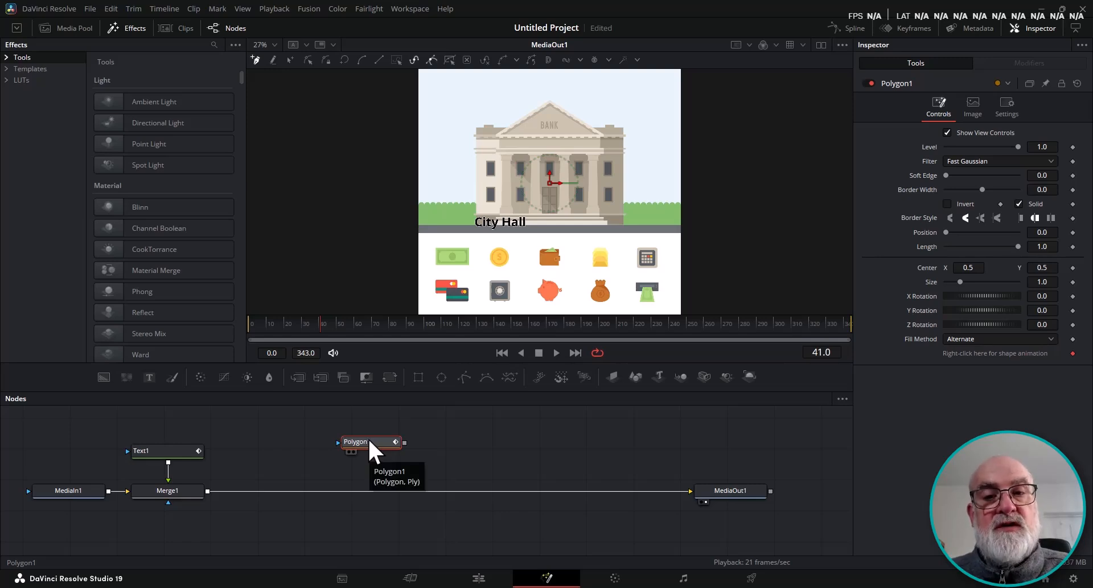
Draw a polyline tracing the bank building's outline, extending from left of the image to its right edge along the text line.
left_click(412, 224)
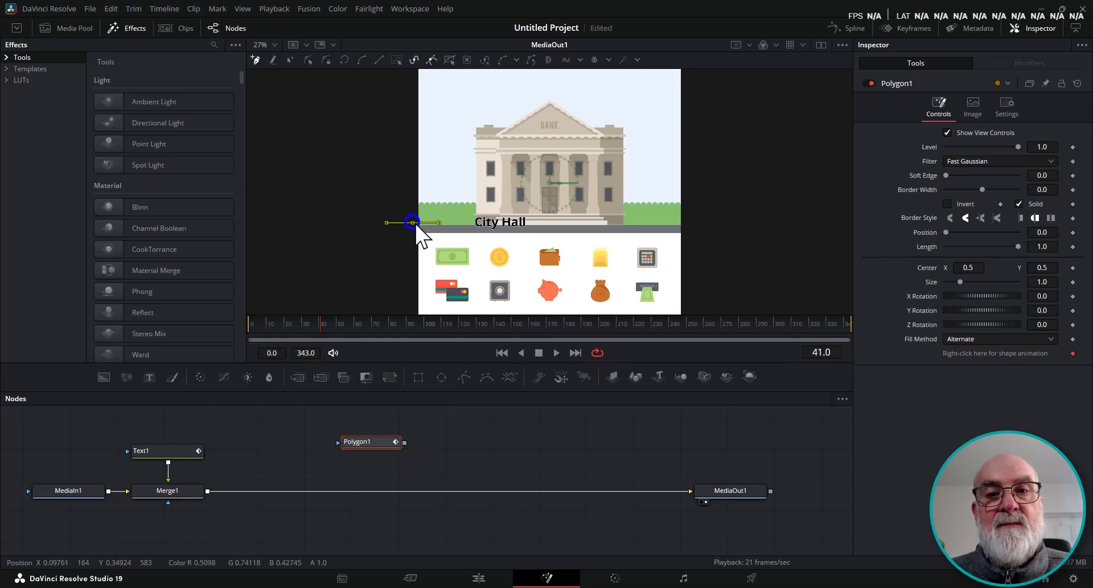
left_click(474, 222)
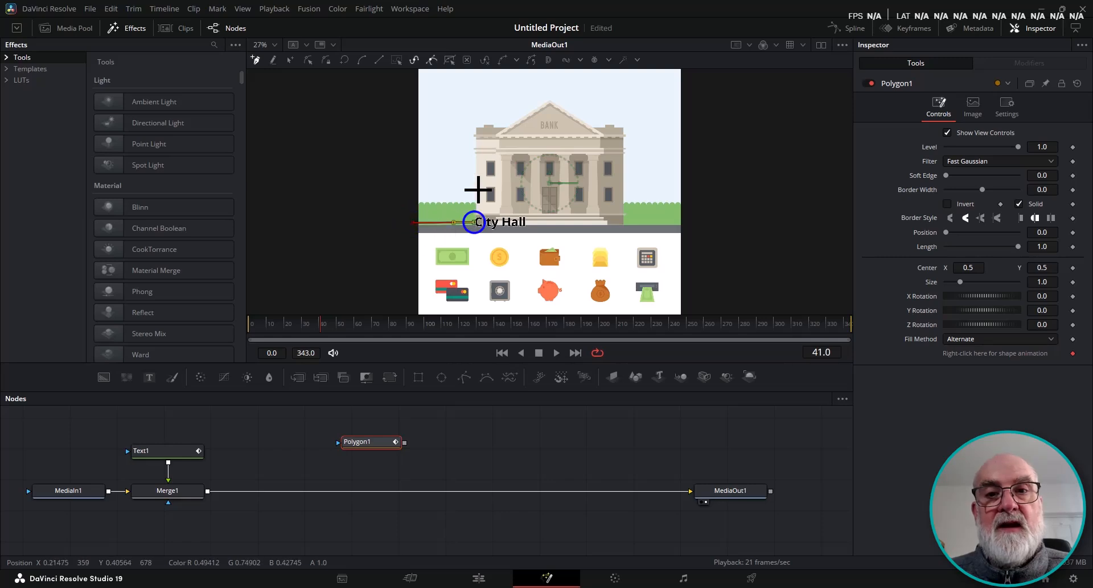
left_click(476, 125)
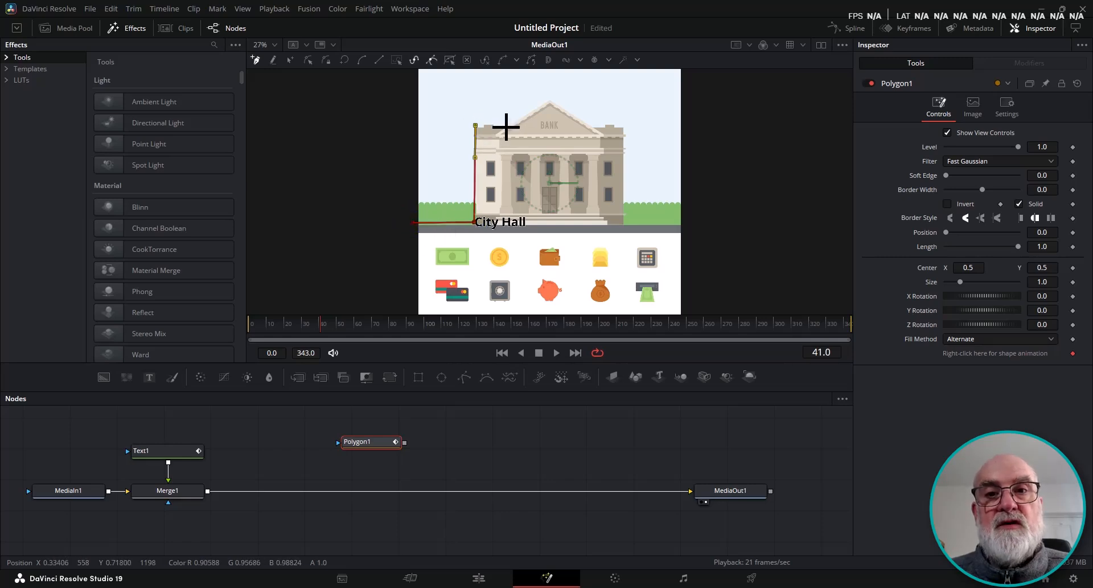
left_click(507, 125)
left_click(549, 99)
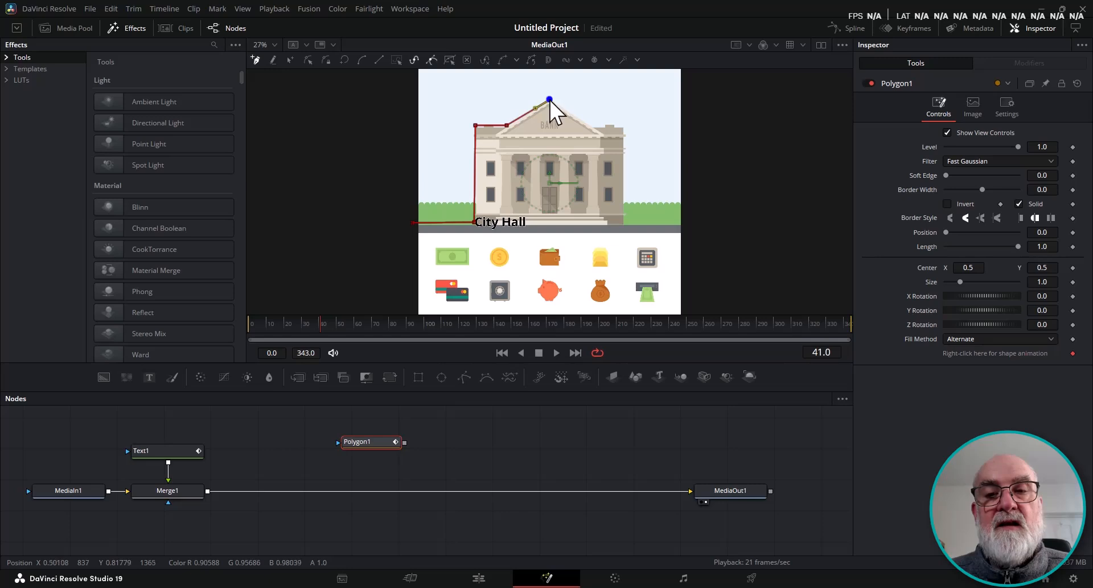
left_click(592, 124)
left_click(619, 125)
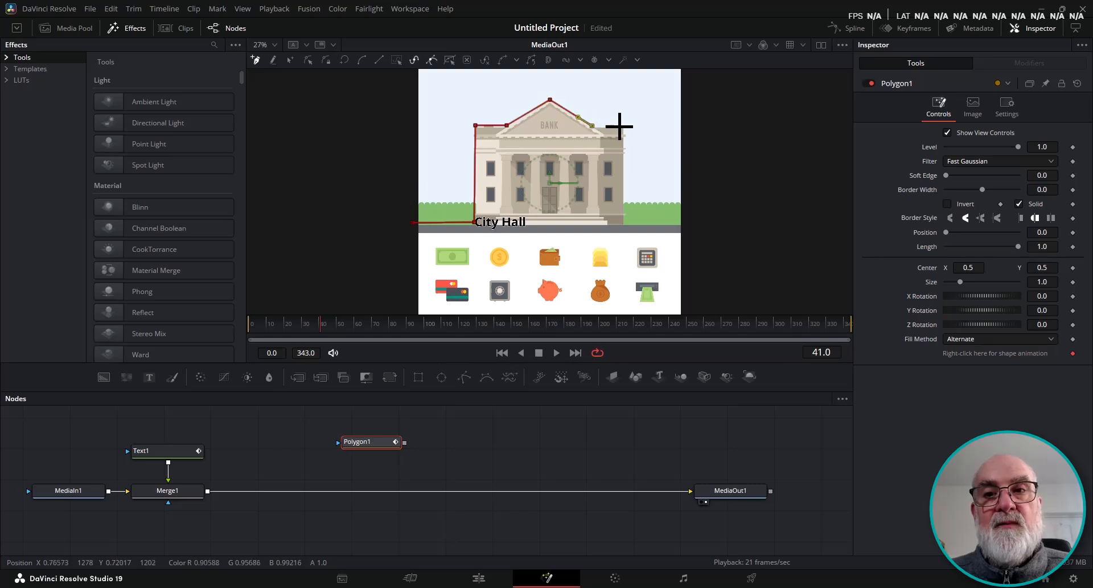
left_click(624, 222)
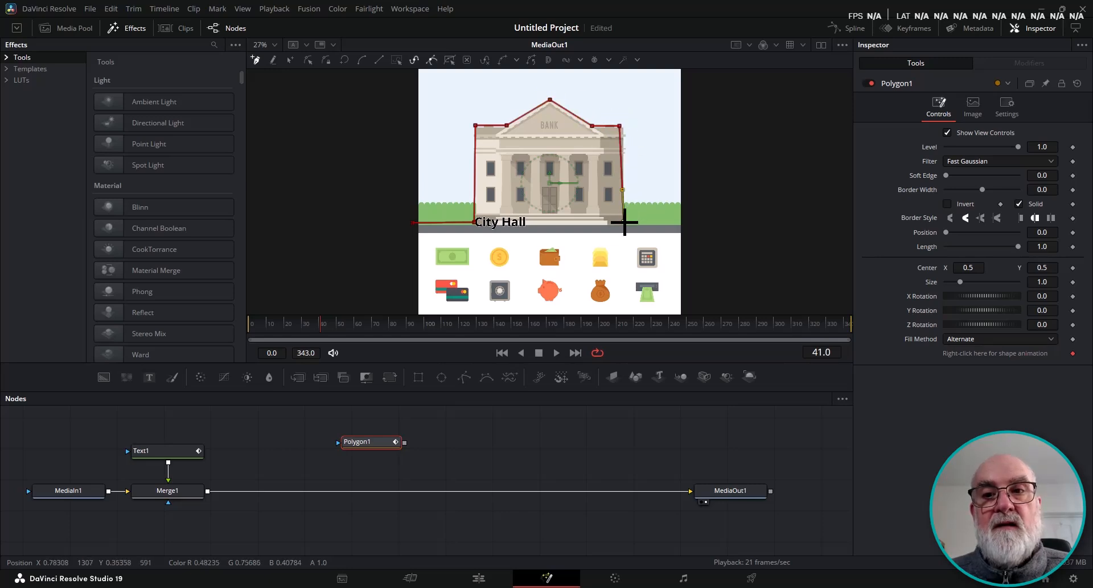
left_click(683, 222)
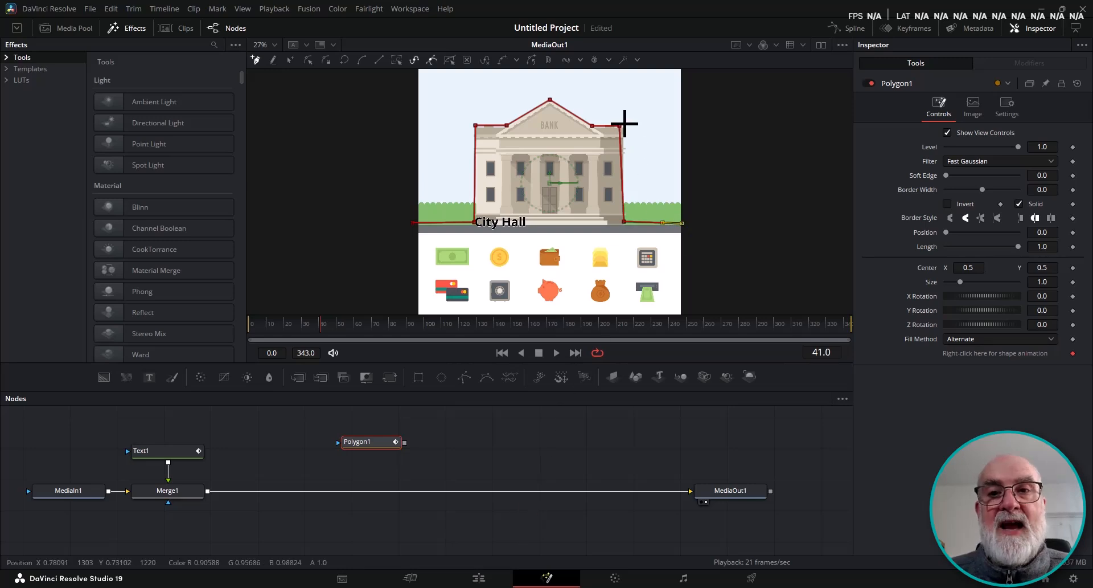
Adjust the polyline's corner points so they sit squarely on the building's edges.
left_click_drag(619, 126, 624, 126)
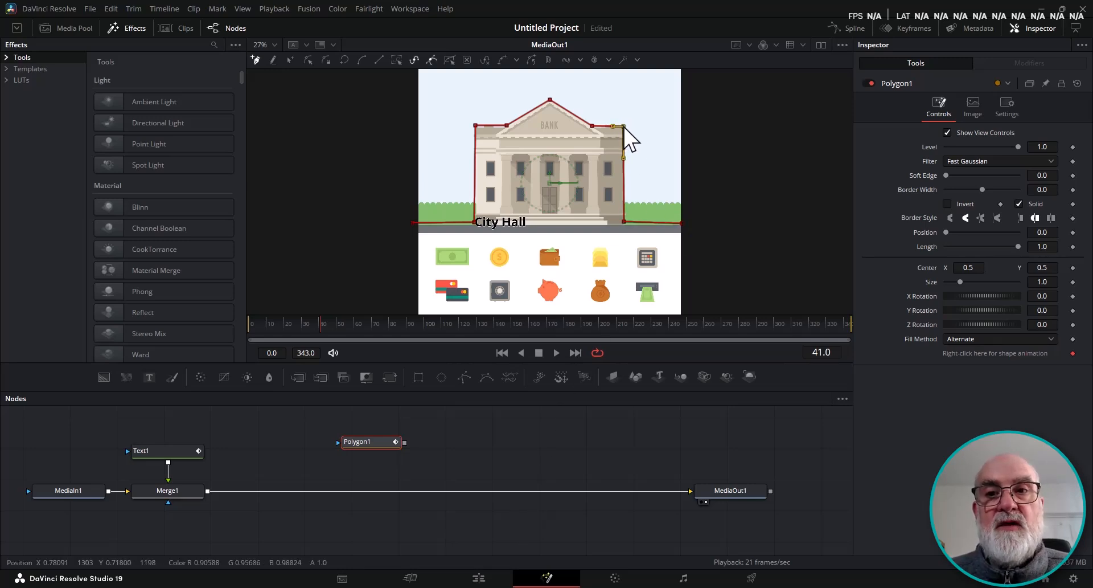
left_click(625, 222)
left_click_drag(625, 222, 625, 224)
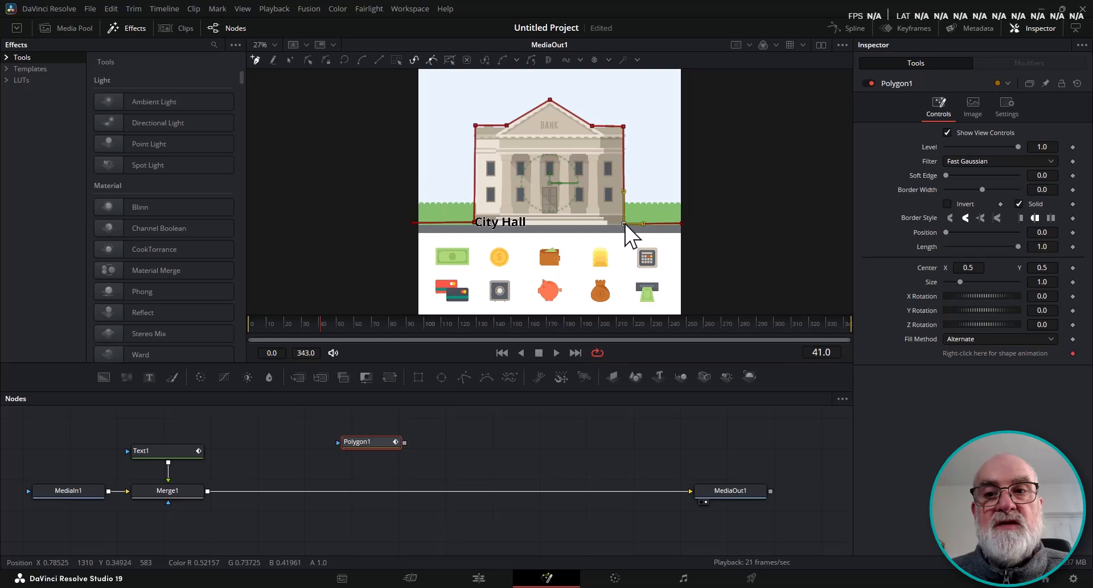
left_click(681, 222)
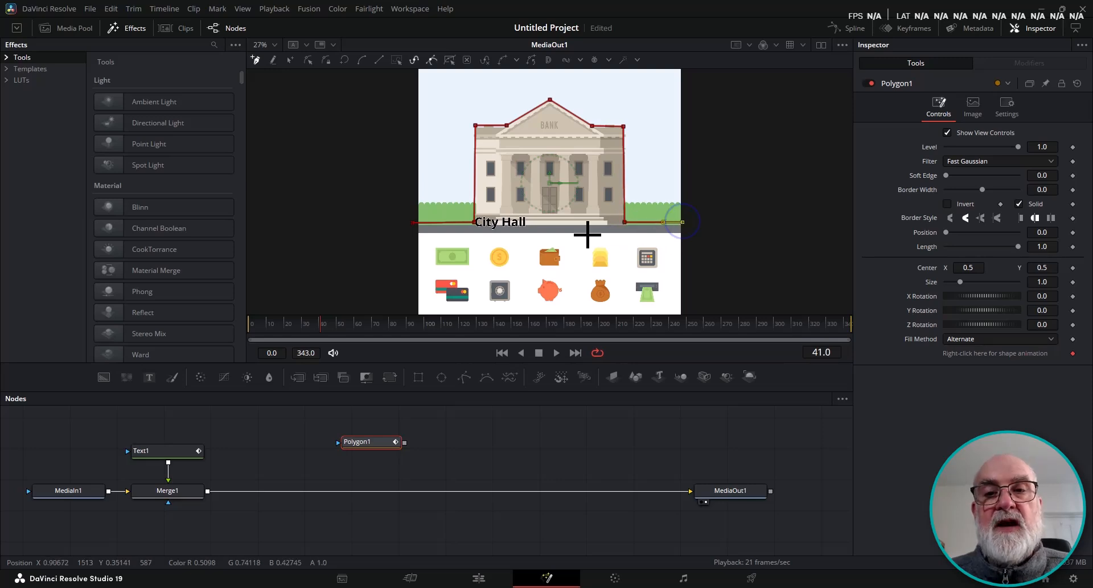
left_click(474, 126)
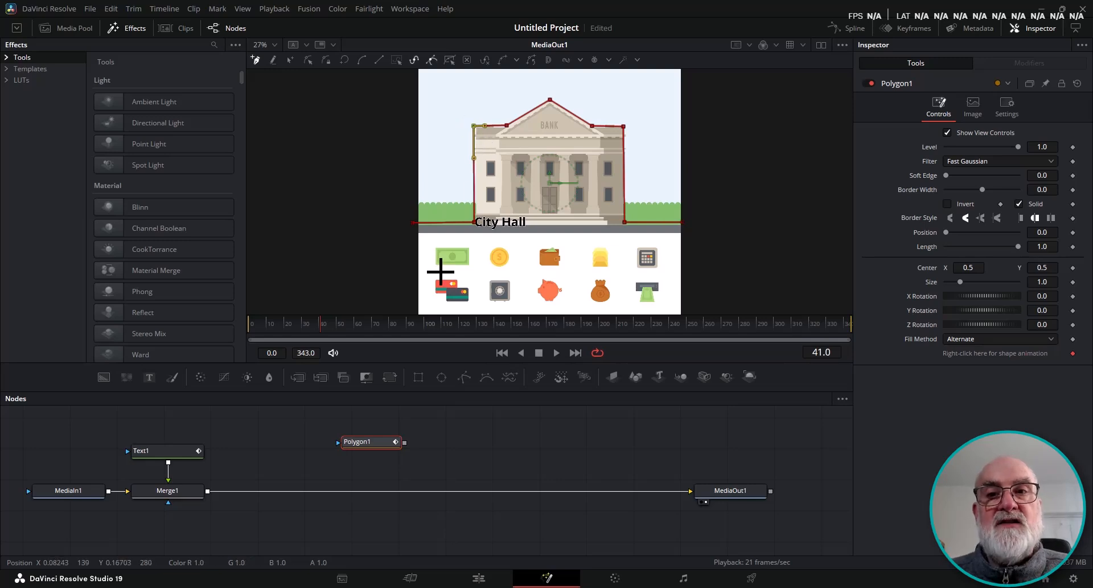
left_click(625, 125)
left_click_drag(624, 124, 625, 123)
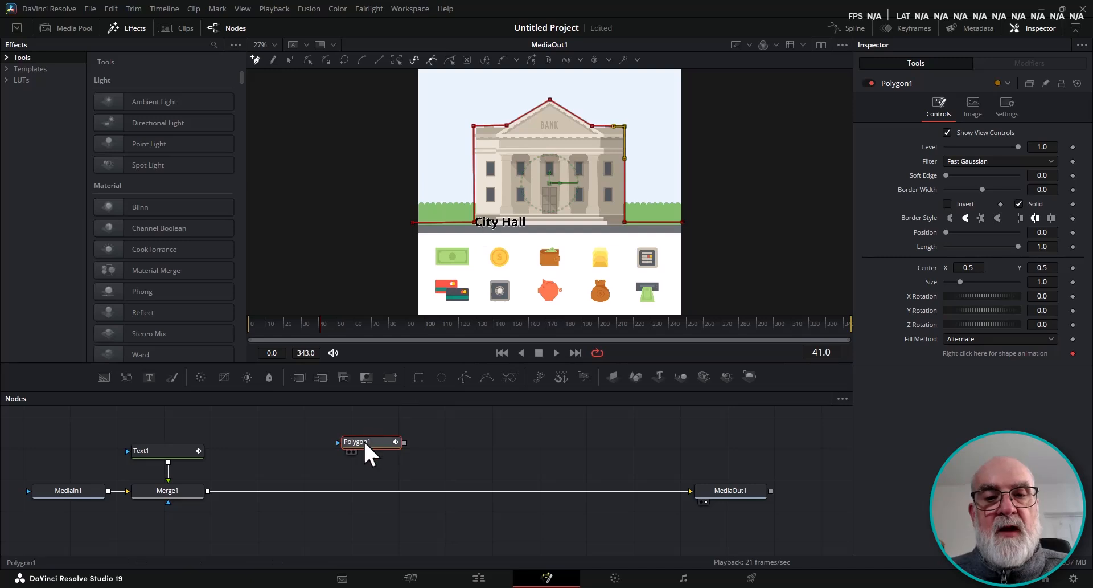
Export the polygon shape as Polygon1.dfsh to the Desktop with Bezier Points and Absolute values.
left_click_drag(363, 440, 367, 435)
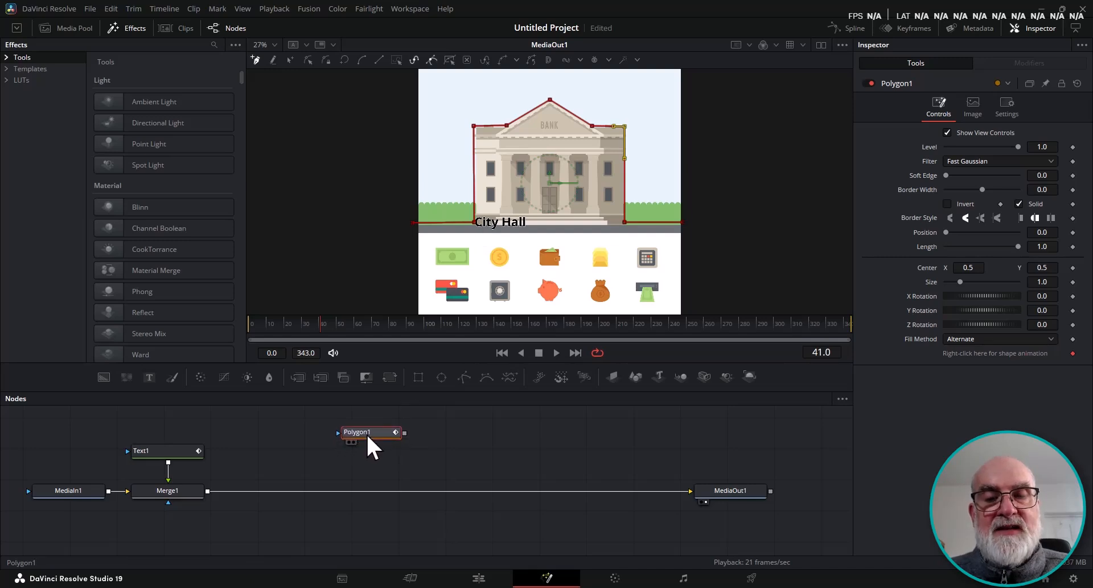
right_click(549, 183)
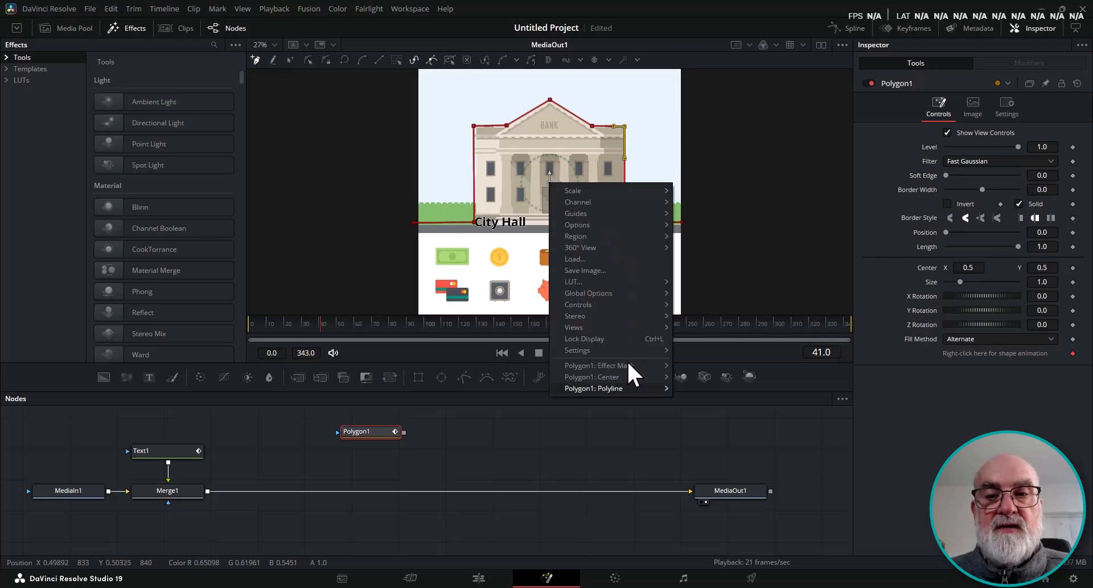
mouse_move(622, 389)
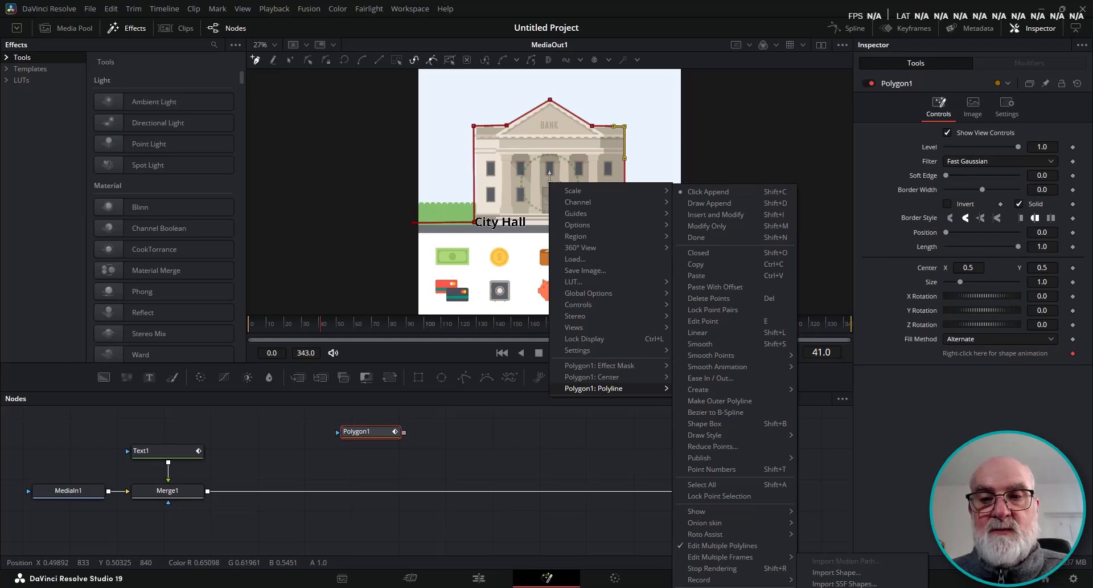
left_click(700, 587)
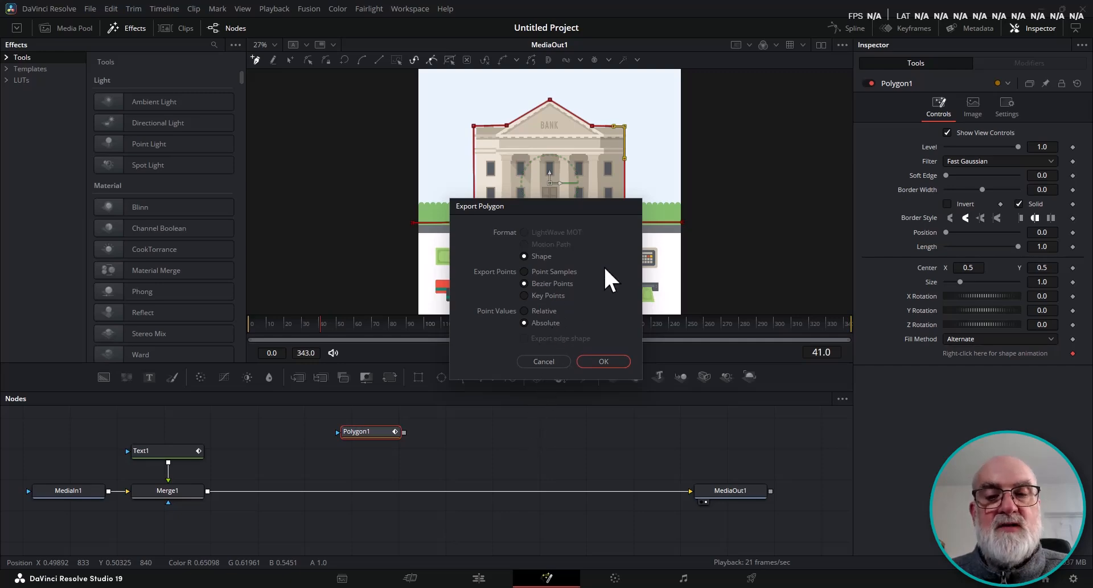
left_click(603, 360)
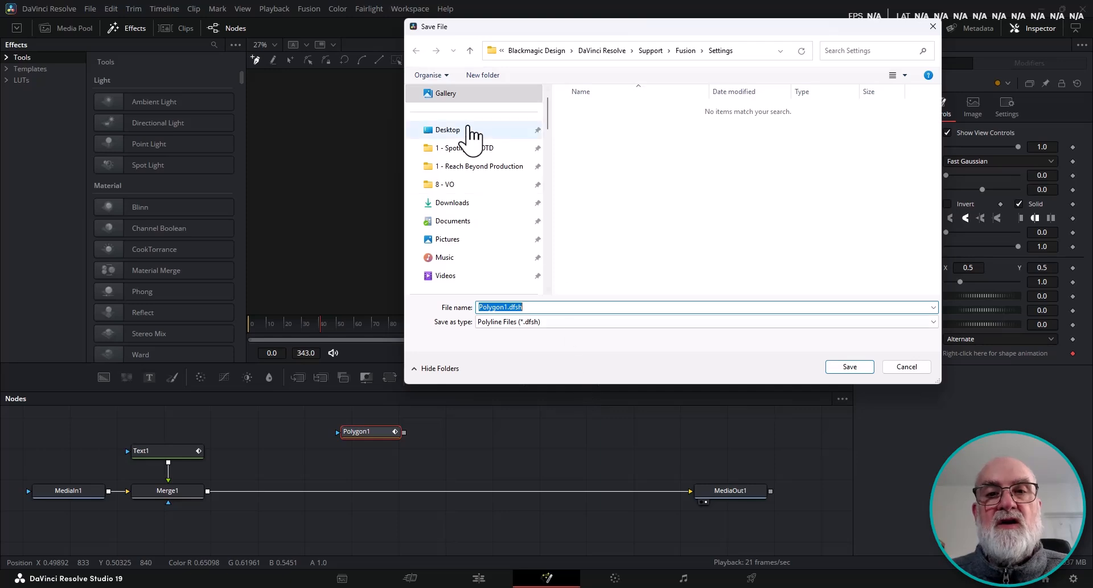
left_click(500, 131)
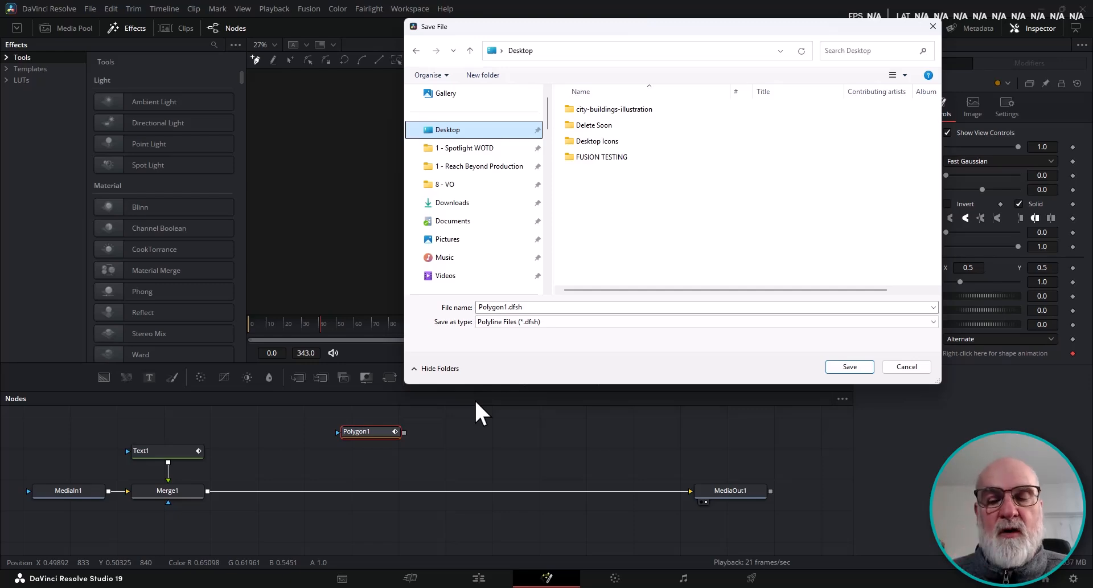
left_click(850, 367)
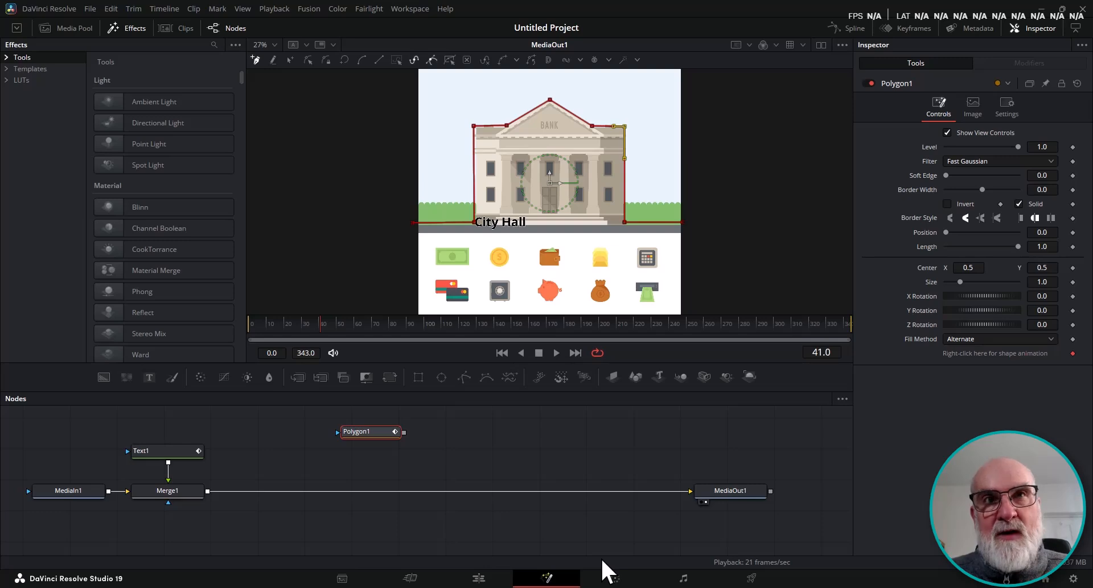
Delete the Polygon node and import the saved Polygon1.dfsh shape into the text's Center motion path.
left_click_drag(362, 431, 363, 439)
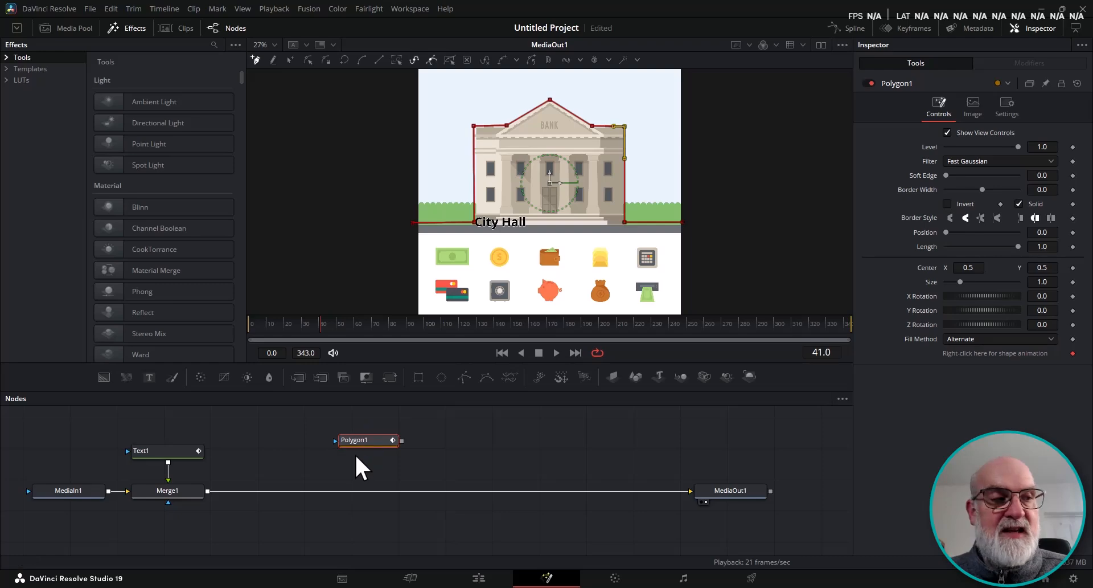
key("Delete")
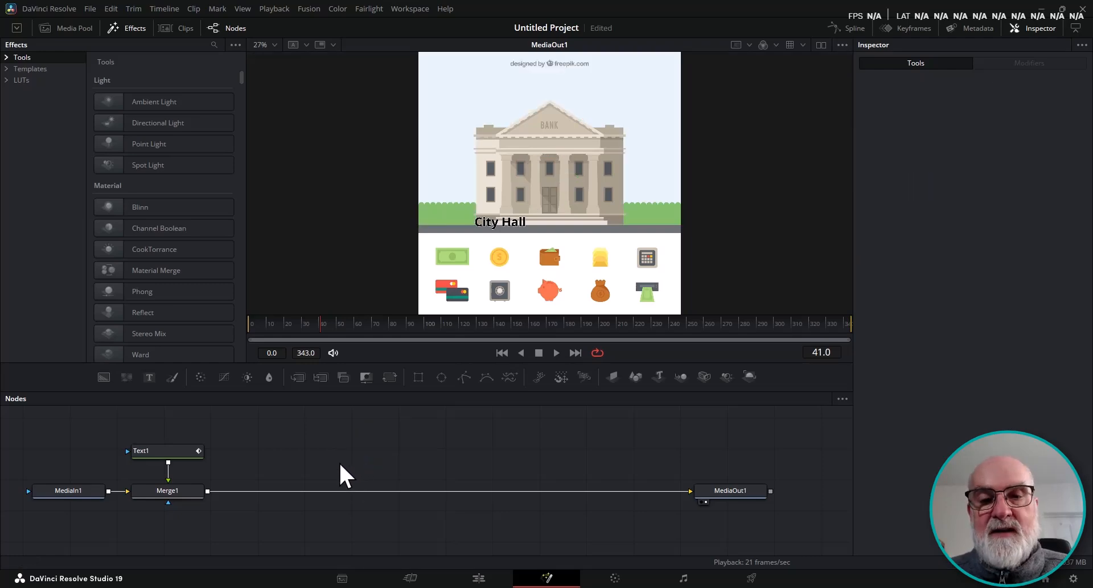
left_click(161, 451)
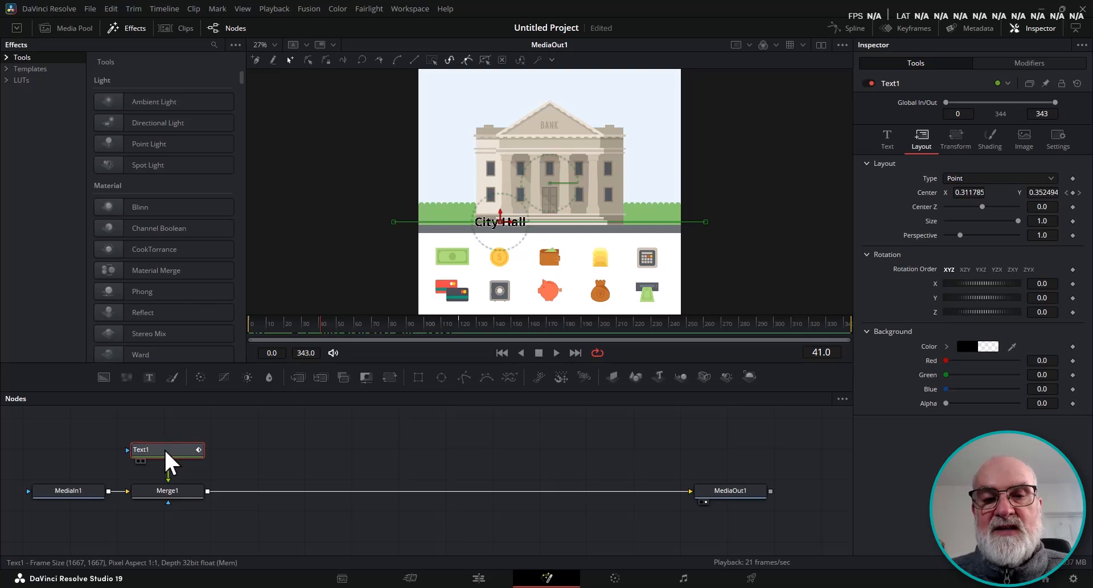
left_click(165, 449)
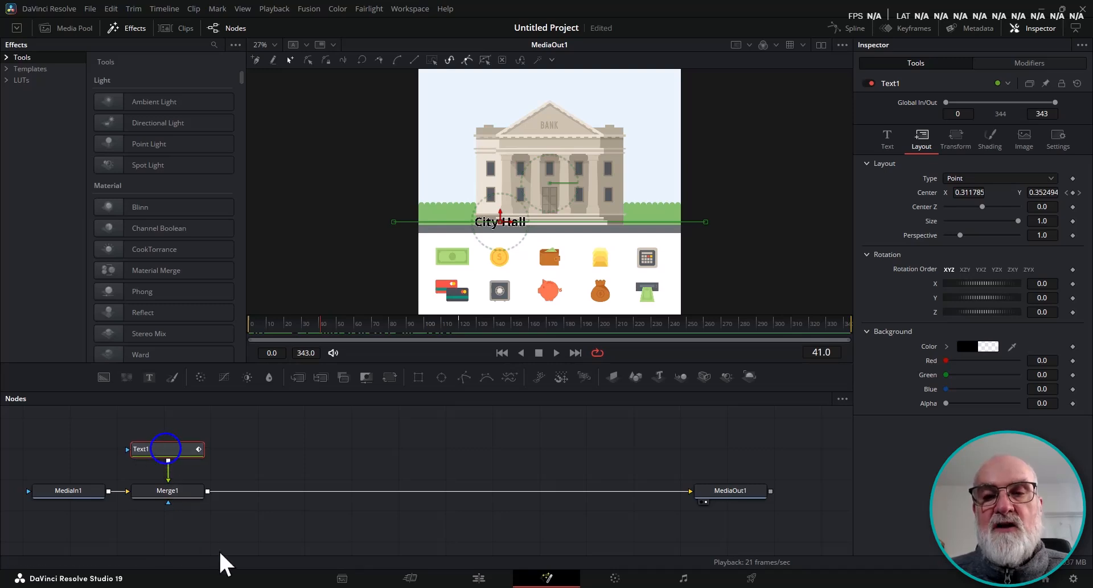
right_click(502, 224)
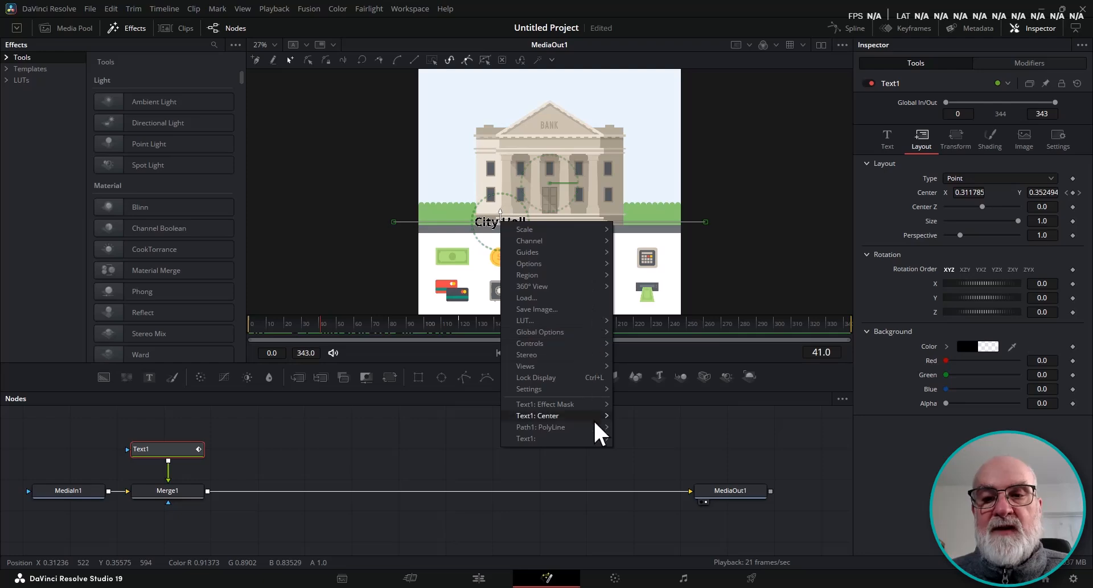
mouse_move(596, 432)
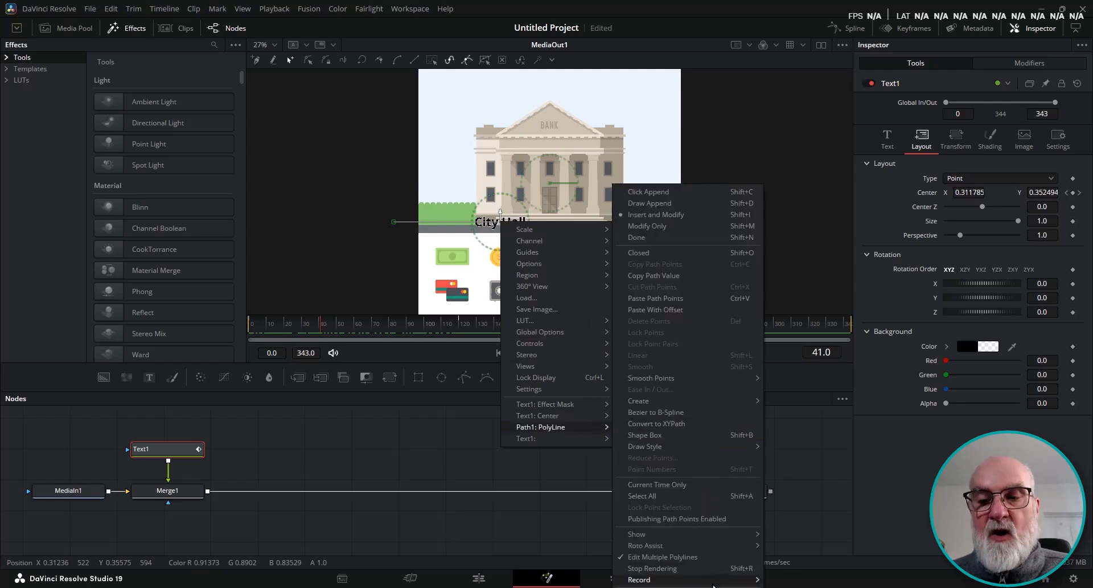
mouse_move(683, 579)
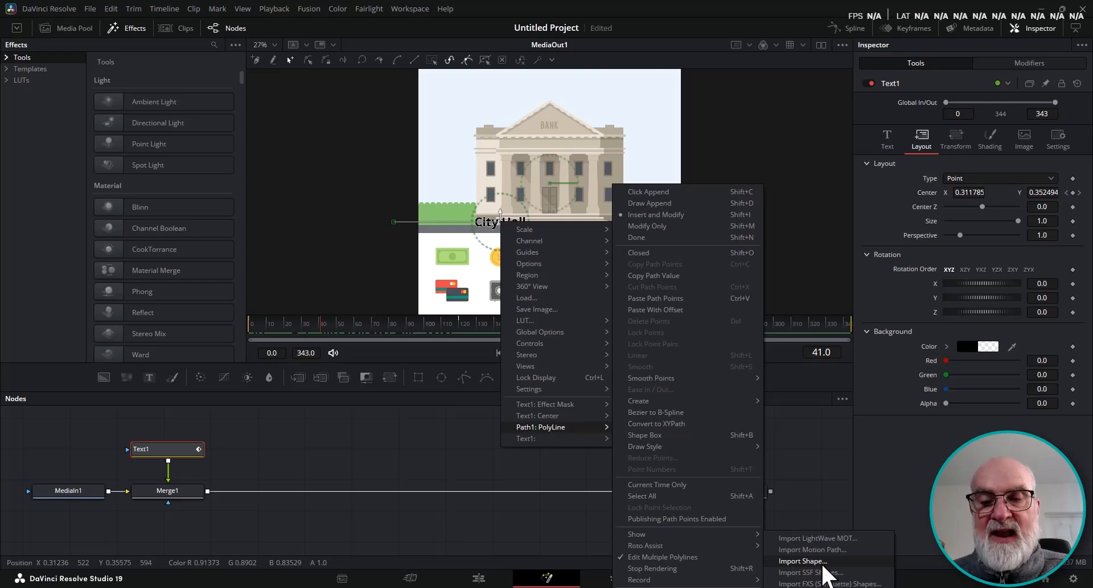
left_click(823, 563)
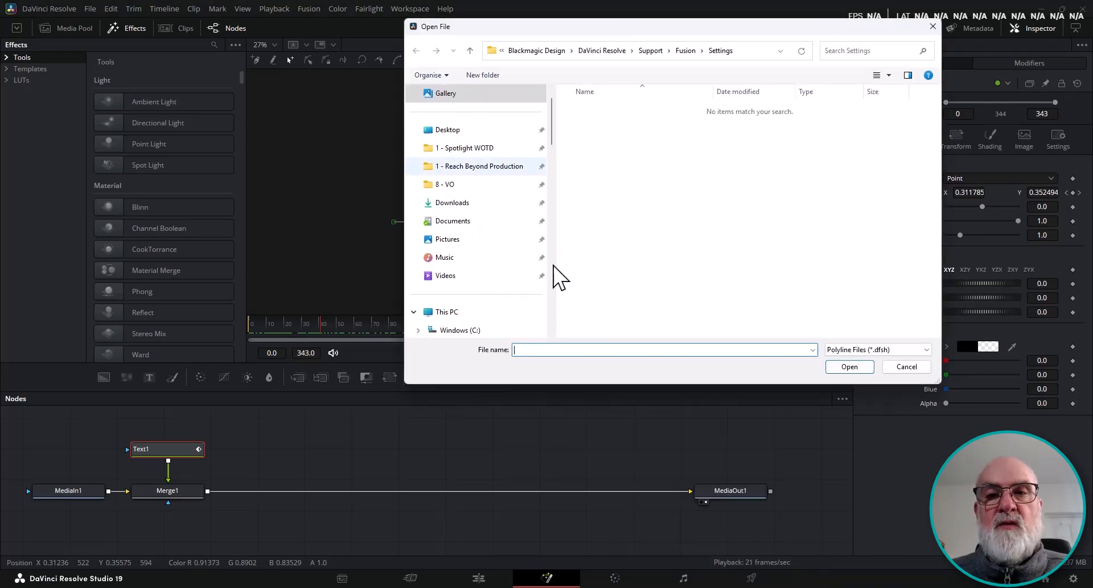
left_click(472, 130)
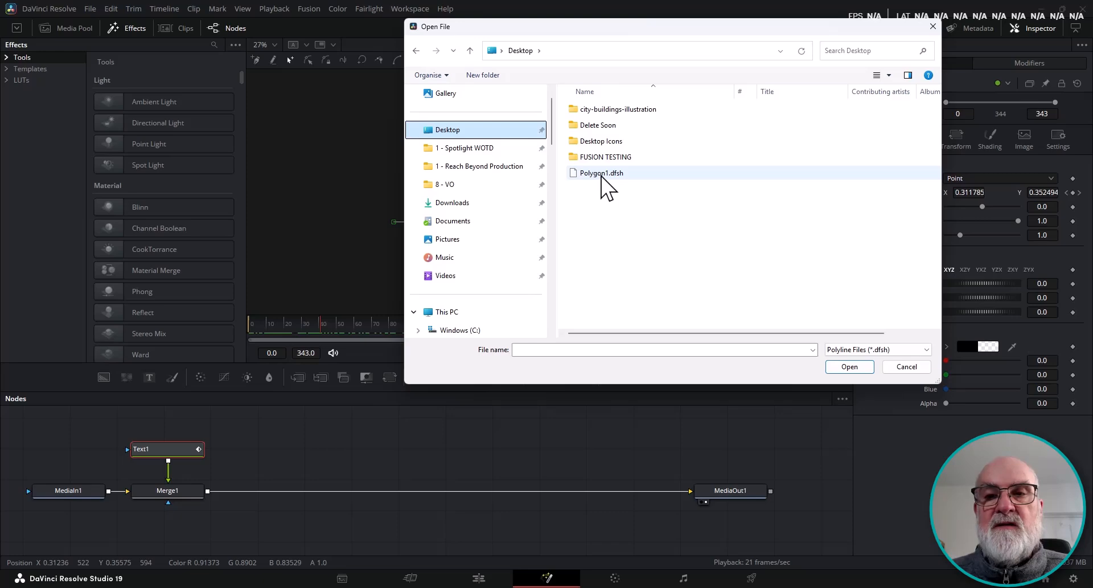
double_click(603, 173)
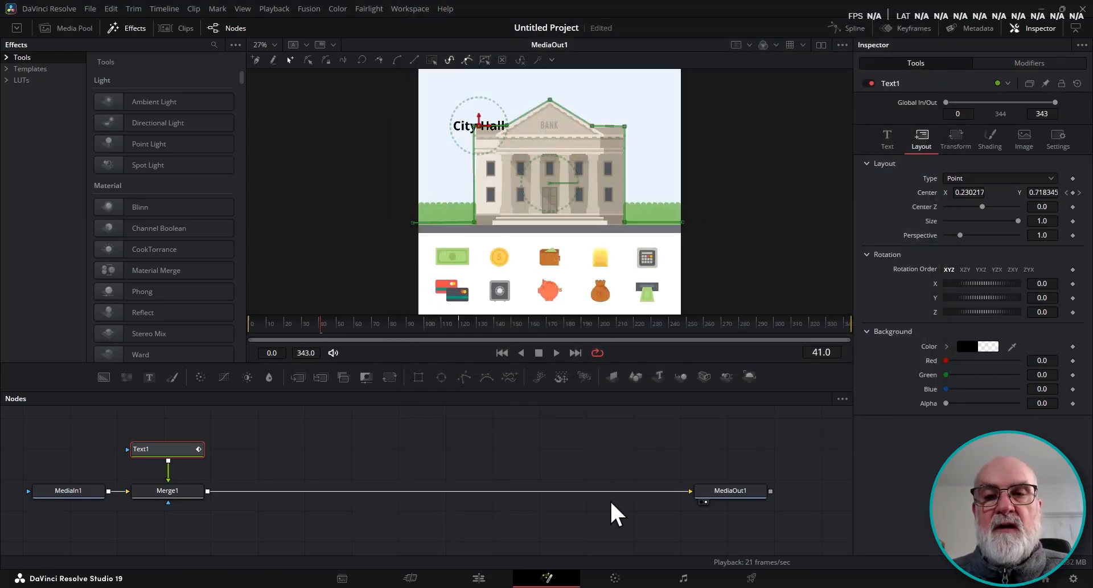
Scrub the timeline to preview the text following the imported path.
left_click_drag(315, 329, 296, 351)
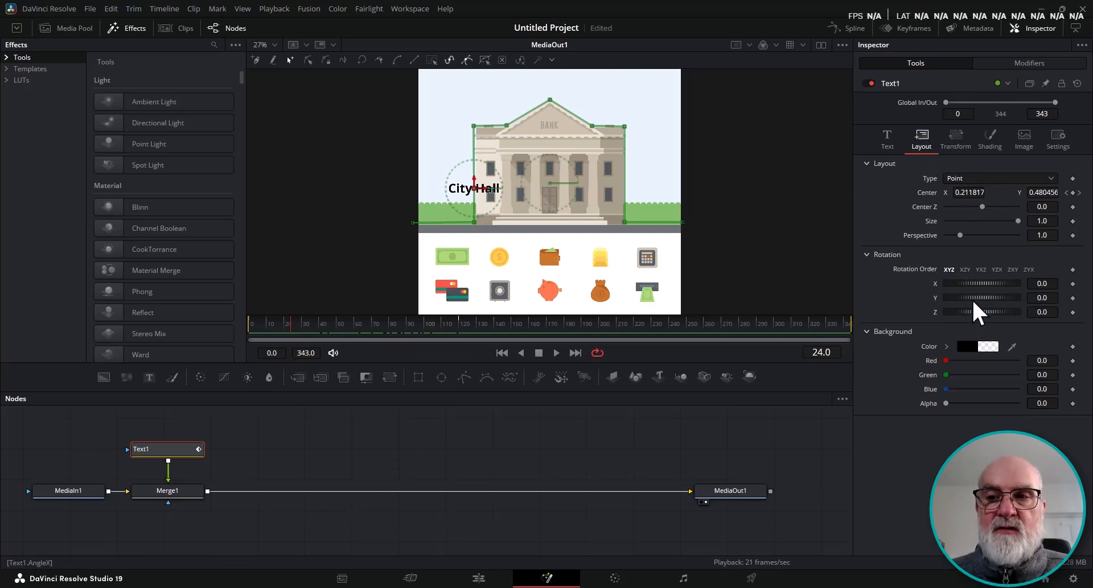
left_click(867, 254)
left_click(867, 254)
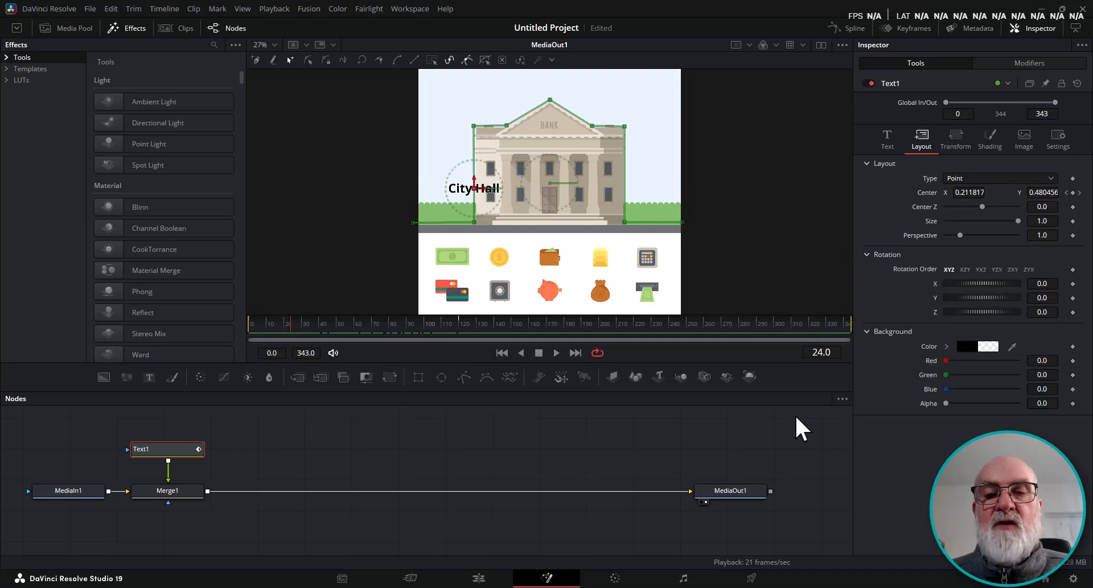
Connect the text's Z rotation to Path1's Heading so the title turns with the path.
left_click_drag(978, 310, 988, 282)
left_click(982, 317)
double_click(983, 288)
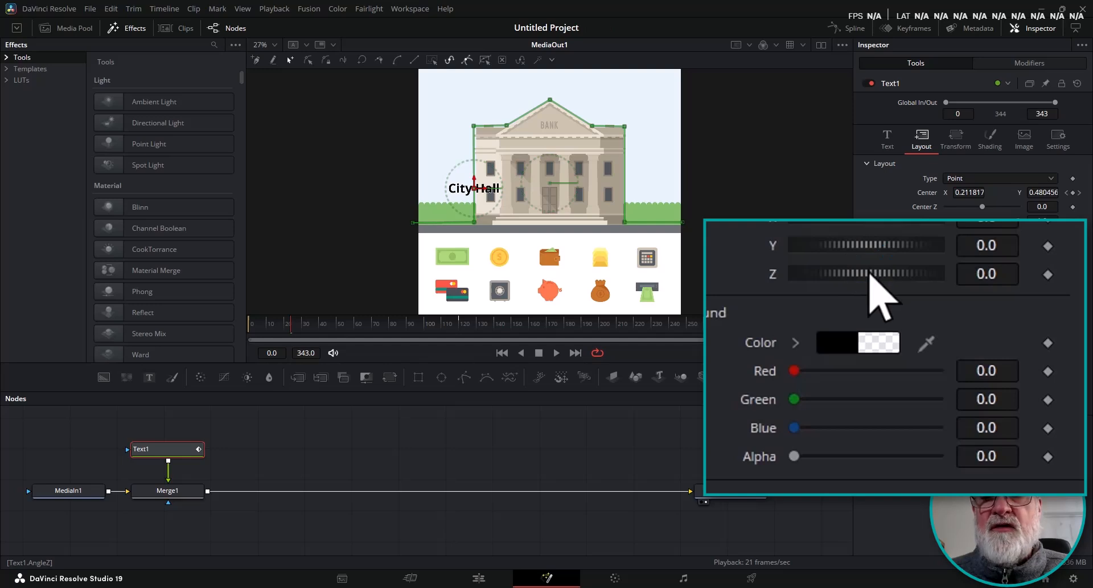
right_click(870, 273)
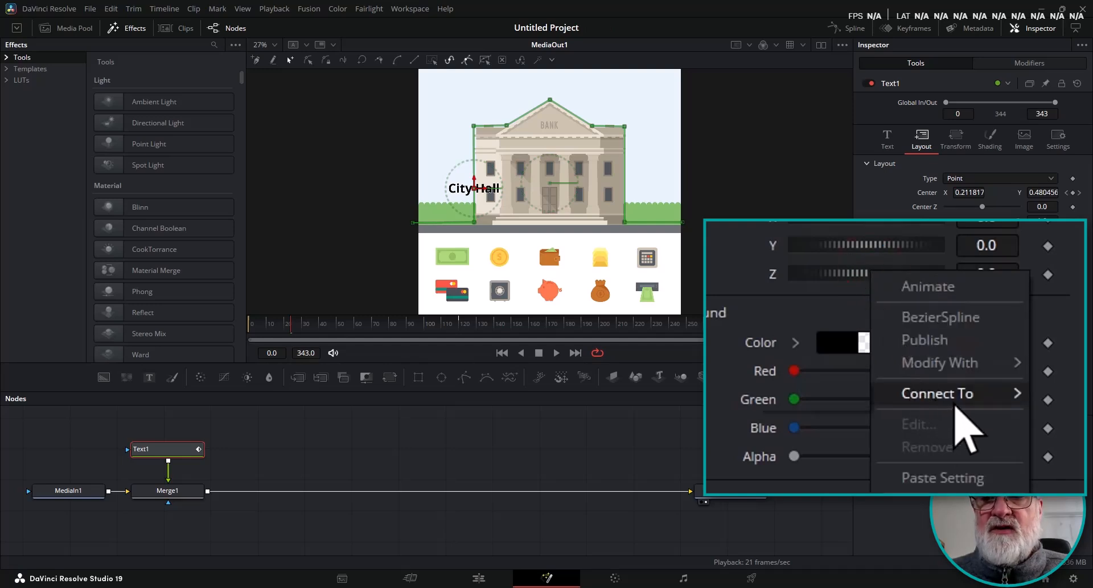
mouse_move(955, 403)
mouse_move(838, 402)
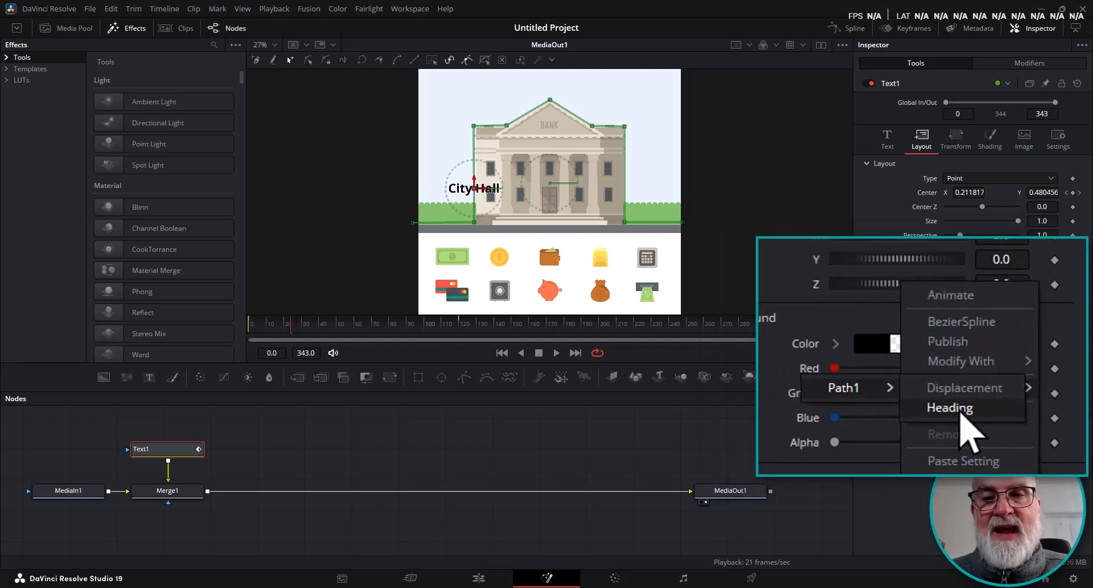
left_click(1019, 385)
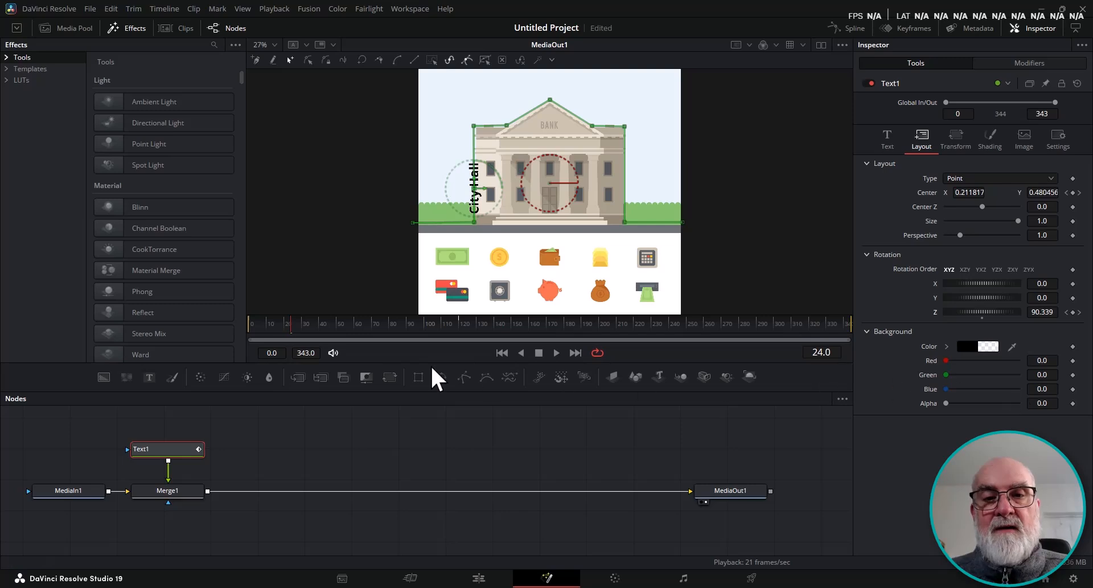
Move the path's start point off the left edge of the frame and its end point off the right edge.
left_click_drag(291, 328, 268, 366)
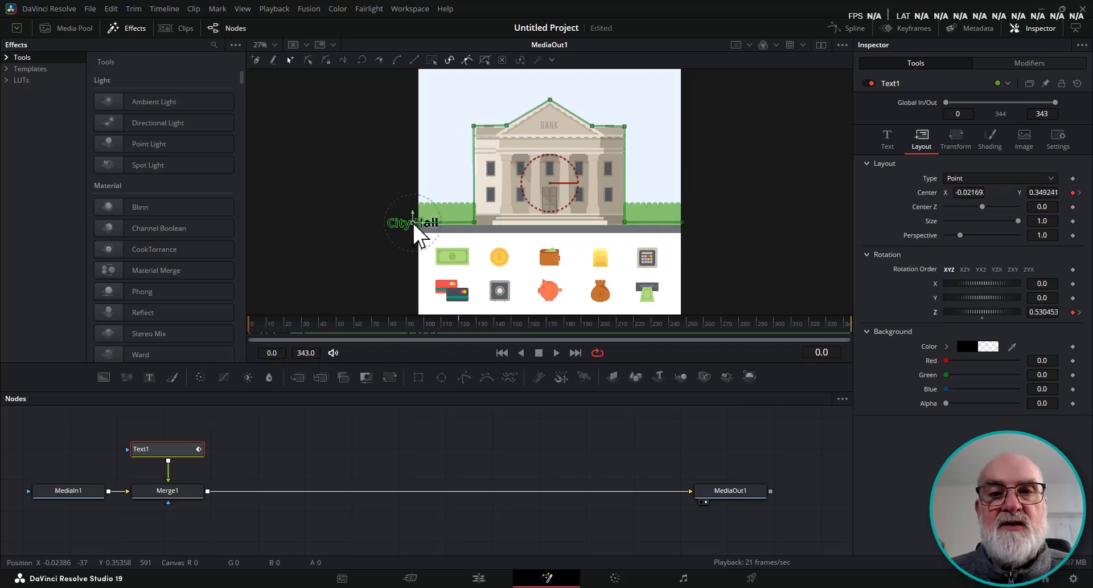
left_click_drag(420, 231, 390, 223)
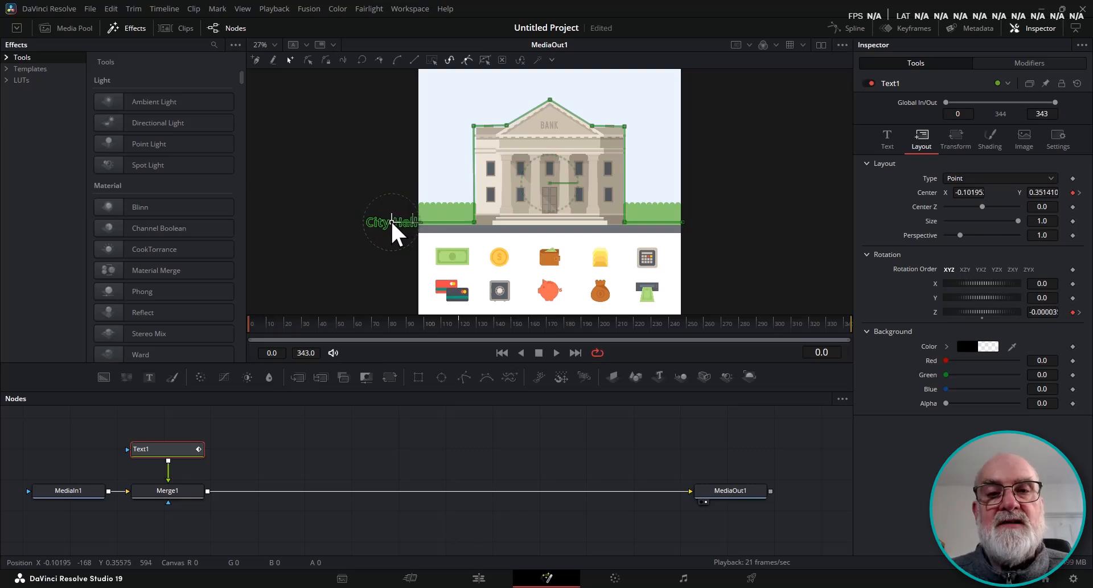
left_click_drag(416, 329, 459, 323)
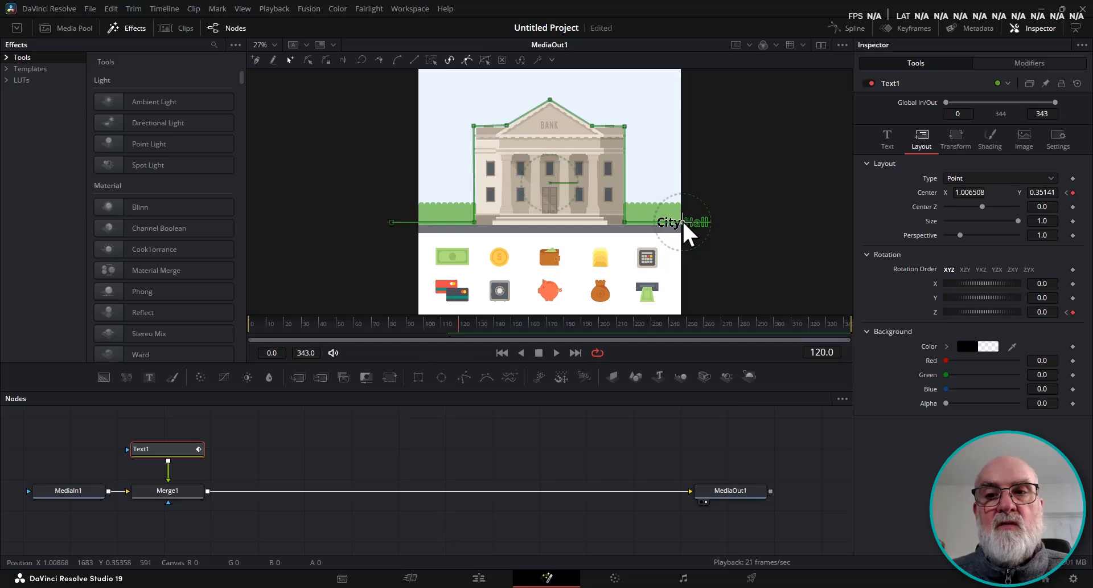
left_click_drag(684, 223, 707, 223)
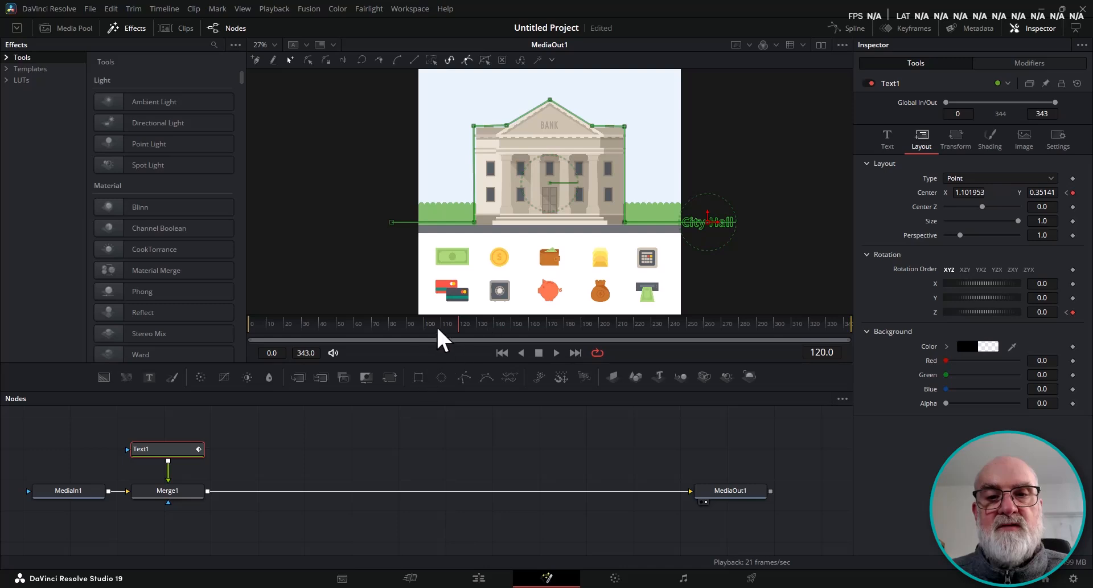
Play back the animation from the start to preview the title following the path.
left_click_drag(458, 342, 192, 344)
left_click(556, 353)
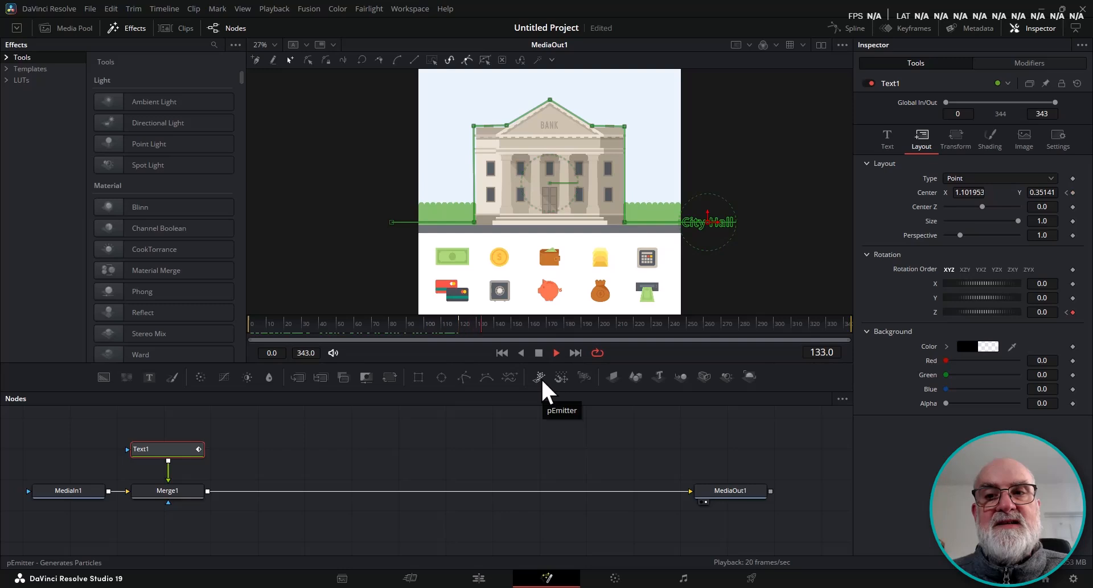
left_click(539, 352)
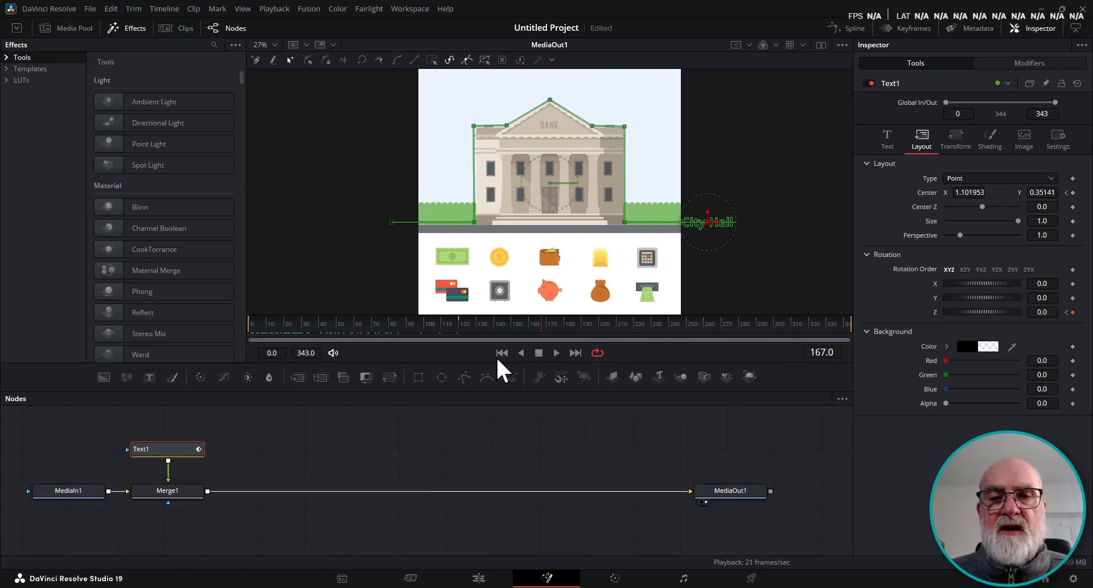
left_click_drag(530, 333, 389, 332)
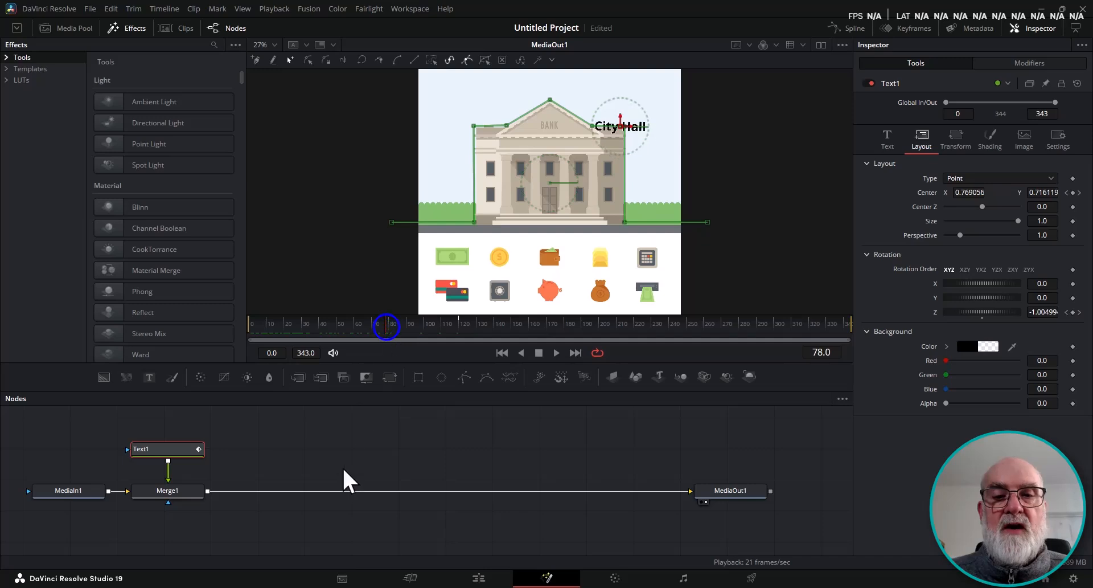
Replace the title text with BANK and scrub the timeline to check it along the path.
left_click(889, 140)
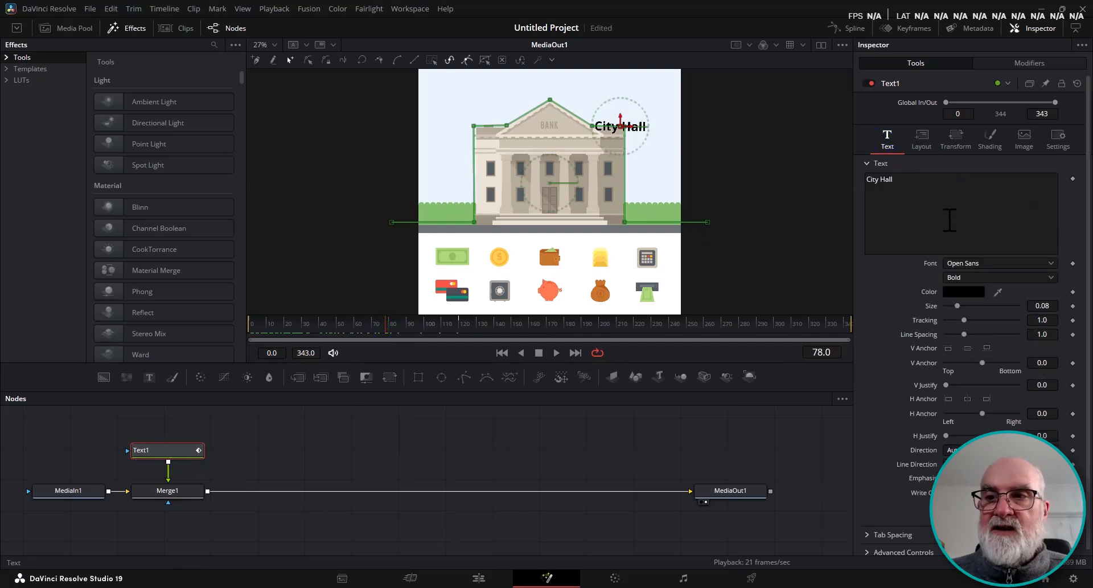
left_click(912, 179)
key("ctrl+a")
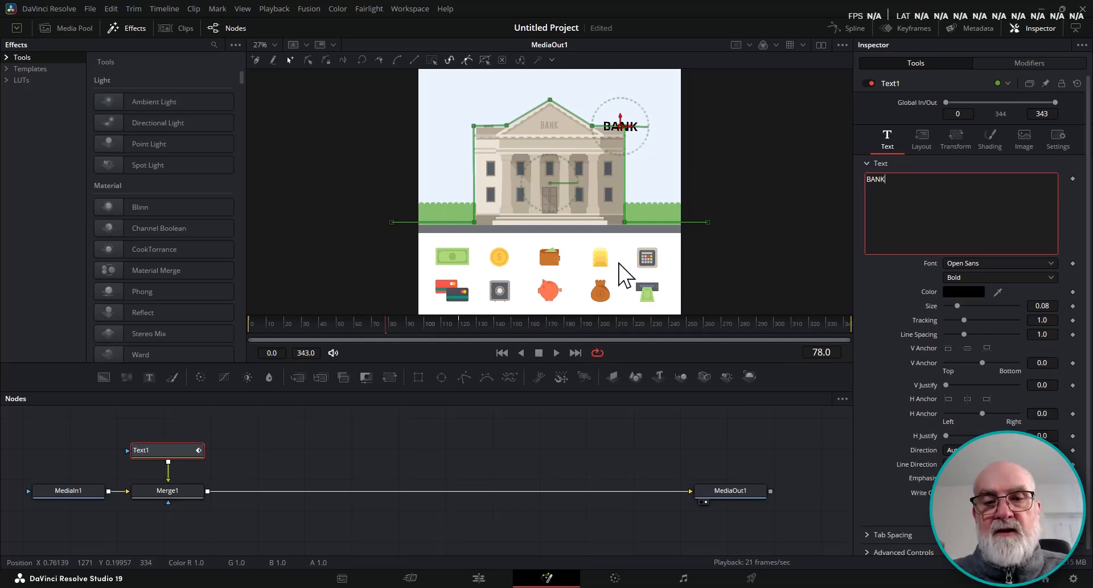
mouse_move(367, 325)
left_mouse_down()
mouse_move(359, 335)
mouse_move(275, 338)
mouse_move(355, 337)
mouse_move(356, 328)
left_mouse_up()
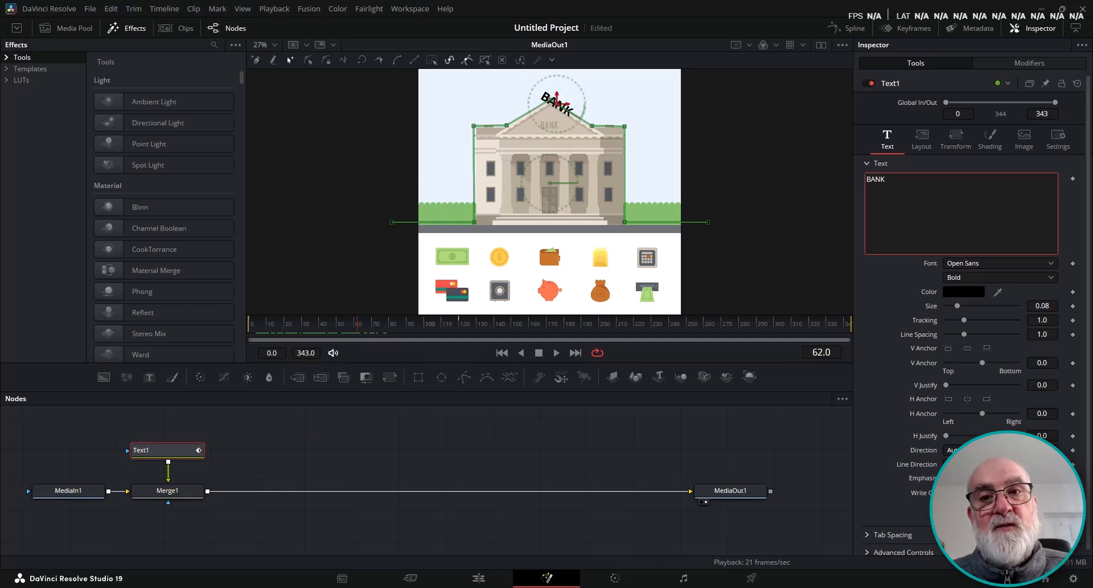